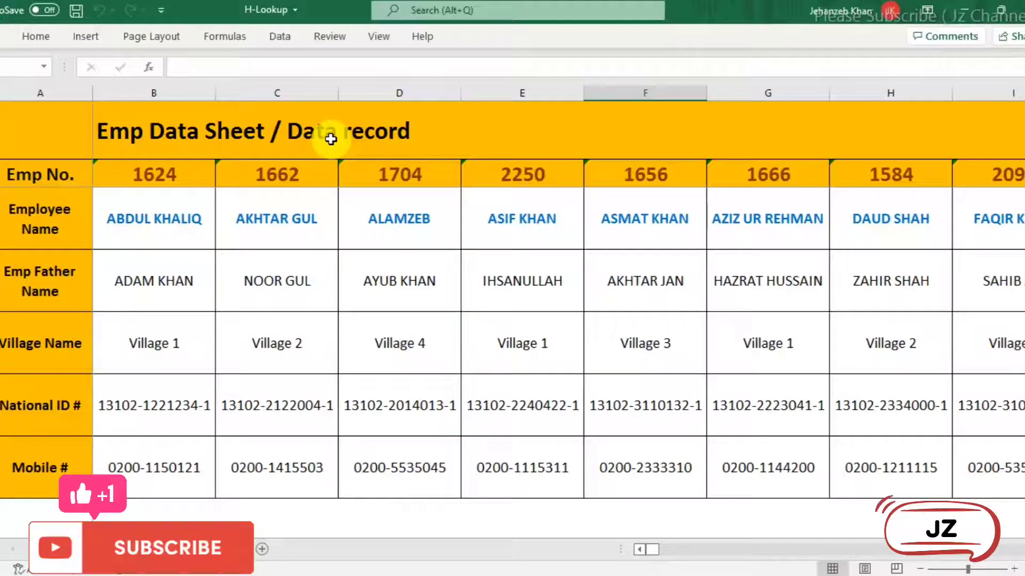
Step: Examine the field labels in column A of the employee data sheet, from the title row down to National ID #
click(50, 124)
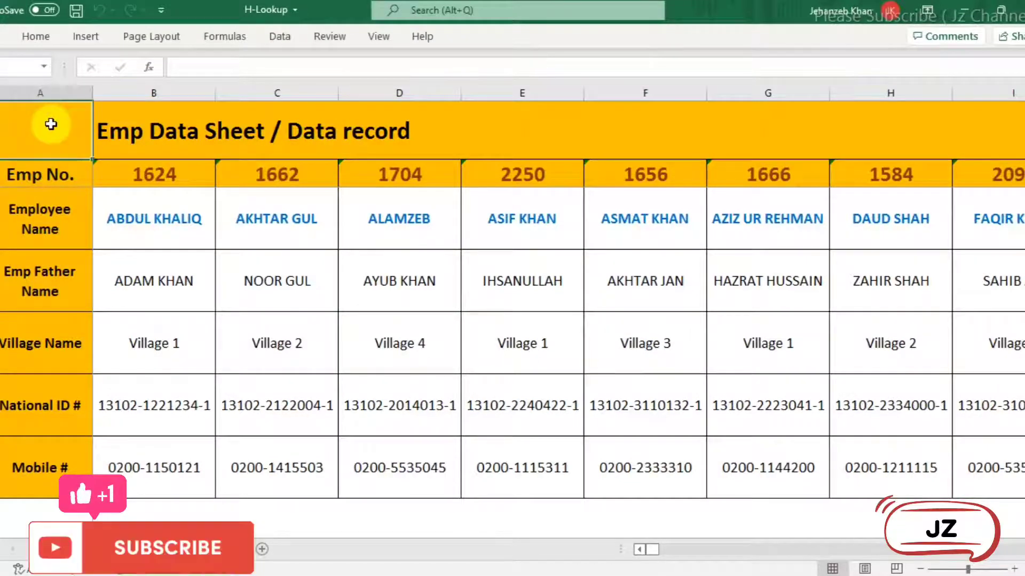
key(Down)
key(Down)
key(Down)
key(Down)
key(Down)
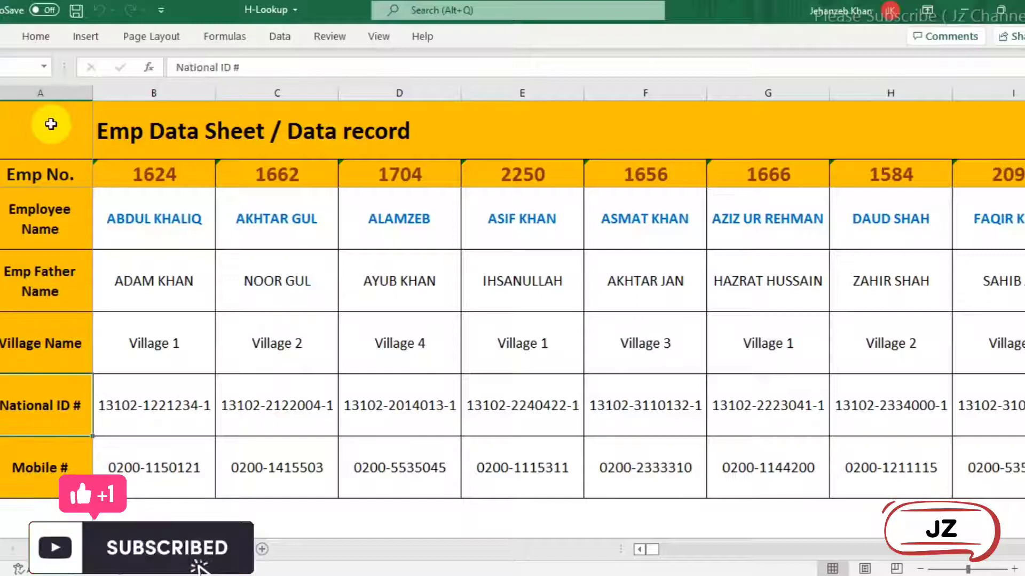
key(Up)
click(51, 124)
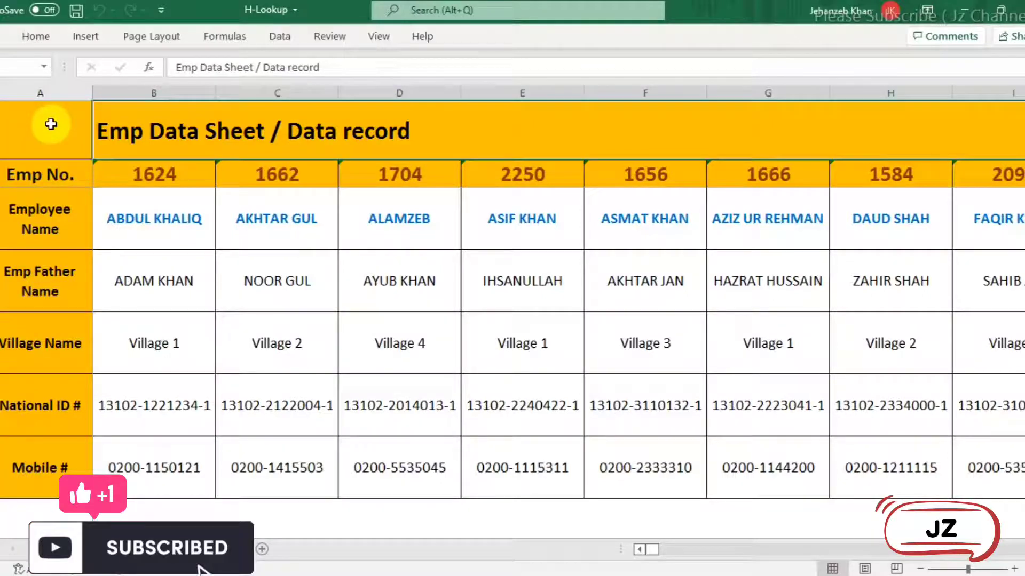
Step: Look through the employee records laid out across the columns of the data sheet, along the Employee Name row
key(Down)
key(Right)
key(Down)
key(Right)
key(Right)
key(Right)
key(Right)
key(Right)
key(Right)
key(Right)
key(Right)
key(Right)
key(Right)
key(Right)
key(Right)
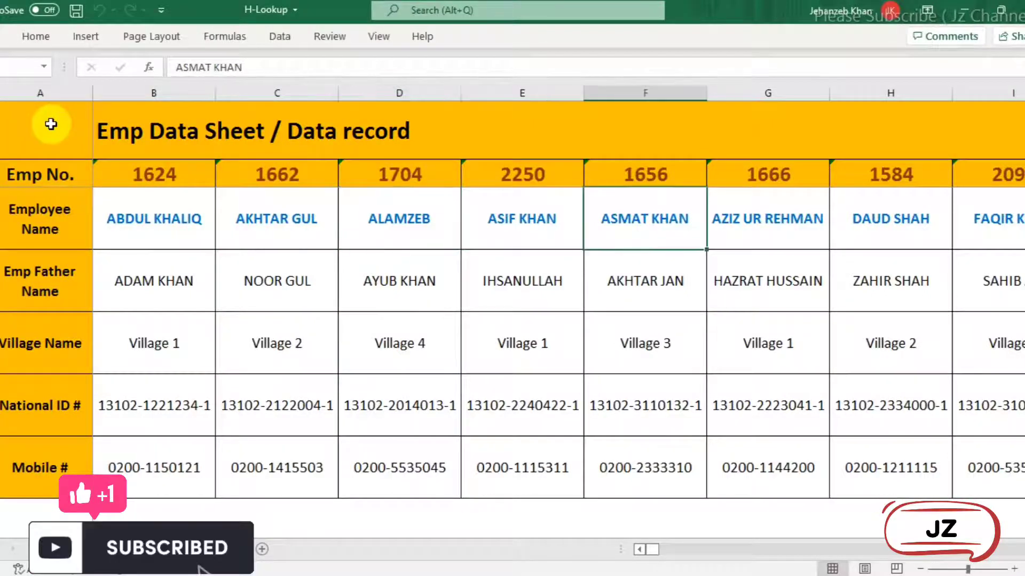
key(Right)
key(Right)
key(Right)
key(Right)
key(Right)
key(Right)
key(Right)
key(Right)
key(Right)
key(Right)
key(Right)
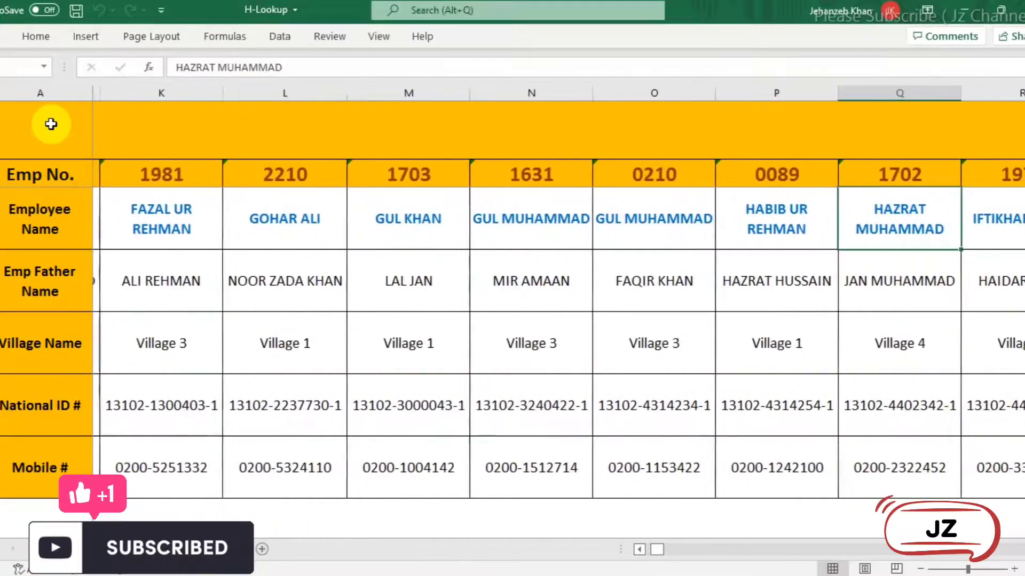
key(Left)
key(Left)
key(Left)
key(Left)
key(Left)
key(Left)
key(Left)
key(Left)
key(Left)
key(Left)
key(Left)
key(Left)
key(Left)
key(Left)
key(Left)
key(Left)
key(Left)
key(Left)
key(Left)
key(Left)
key(Left)
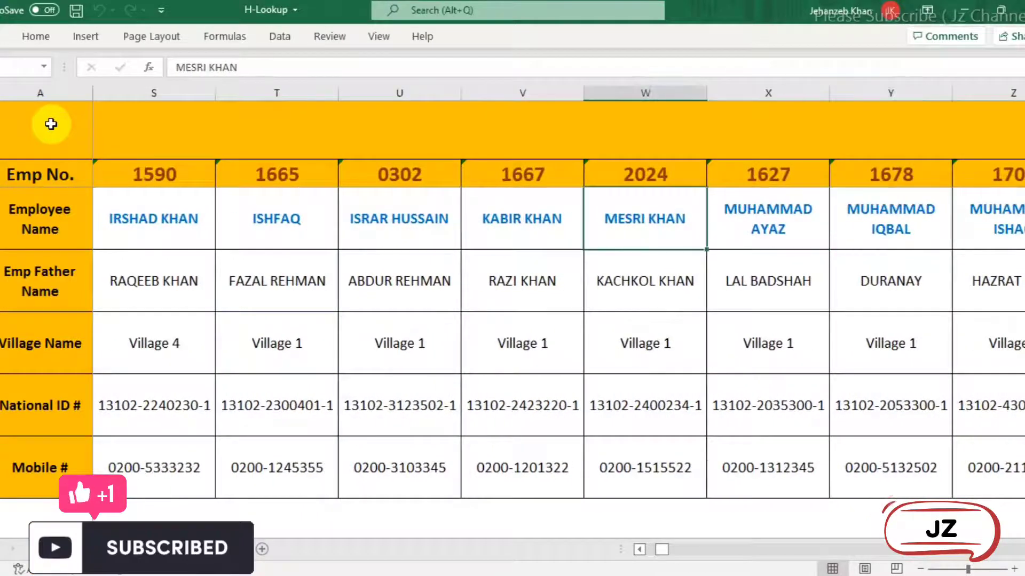
Step: Review the record field labels in column A between Employee Name and Mobile #
key(Down)
key(Down)
key(Down)
key(Down)
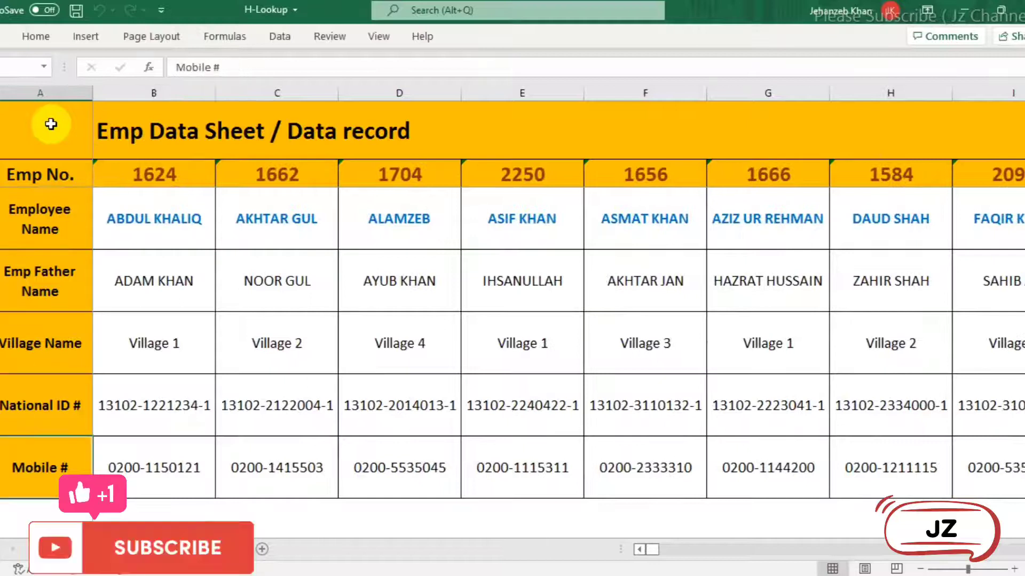
key(Up)
key(Up)
key(Up)
key(Up)
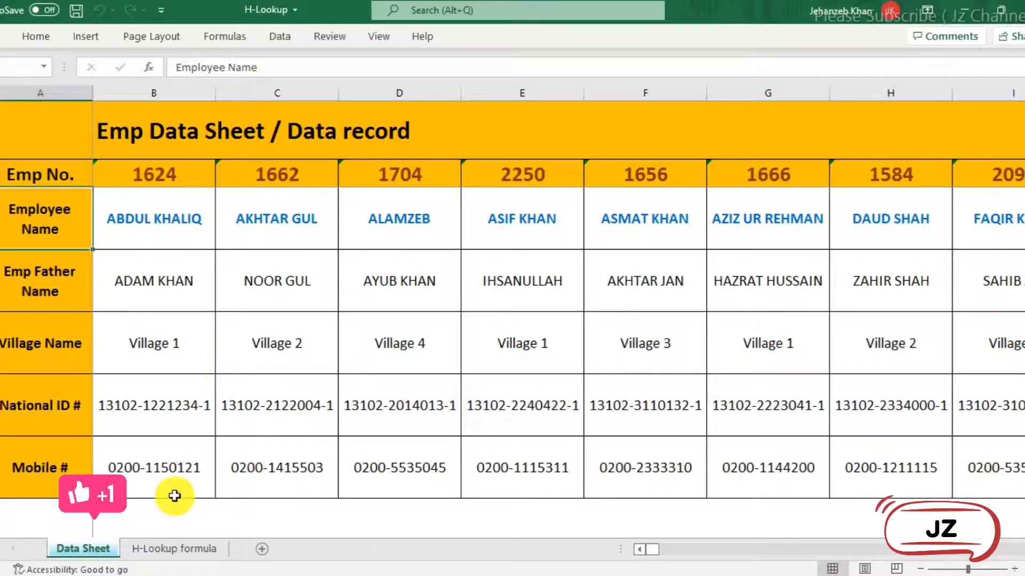
Step: Examine the Emp No. cell and result field labels on the H-Lookup formula sheet, and return to the Data Sheet source records
click(171, 549)
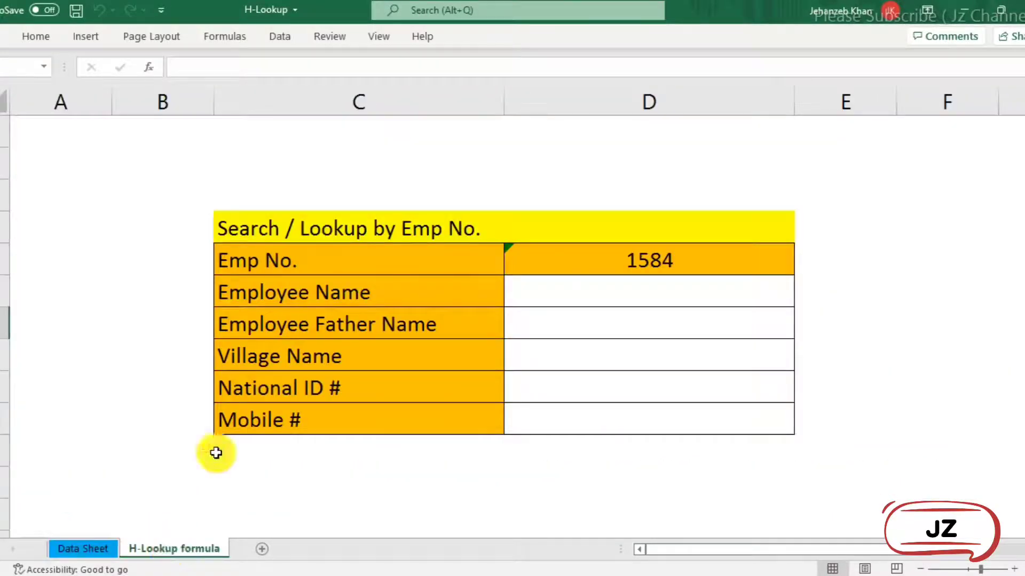
click(417, 261)
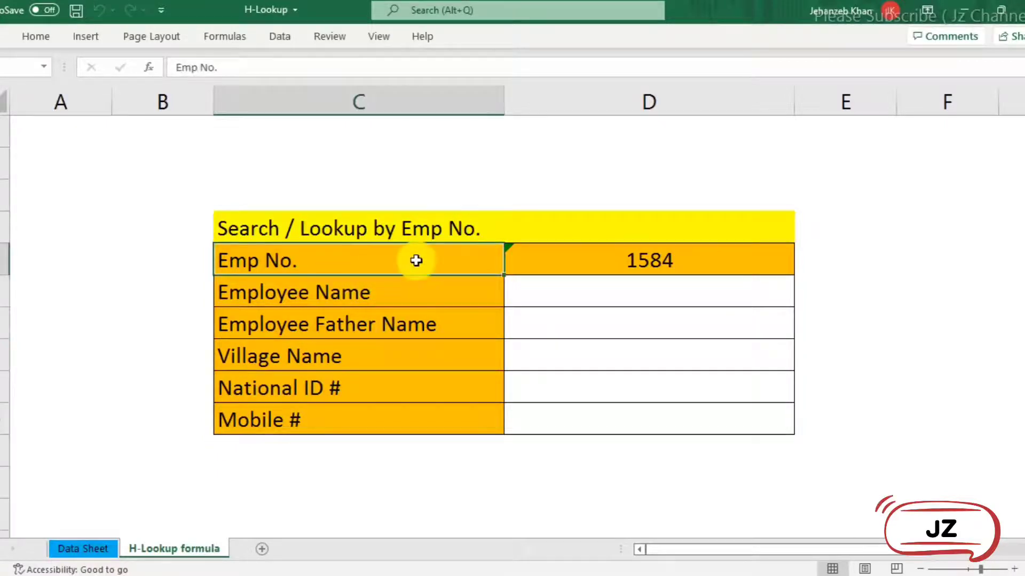
click(538, 262)
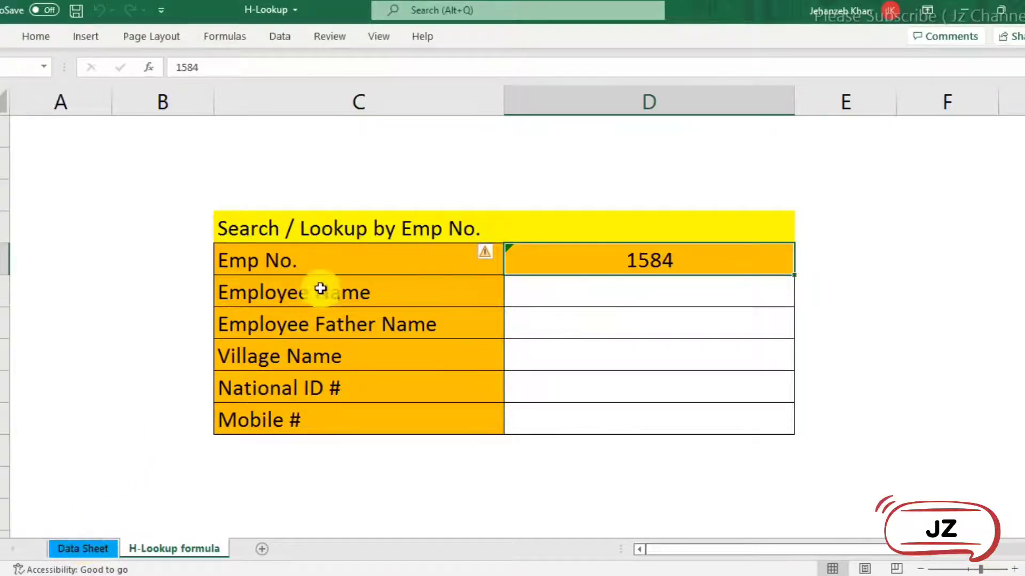
drag(320, 288, 330, 417)
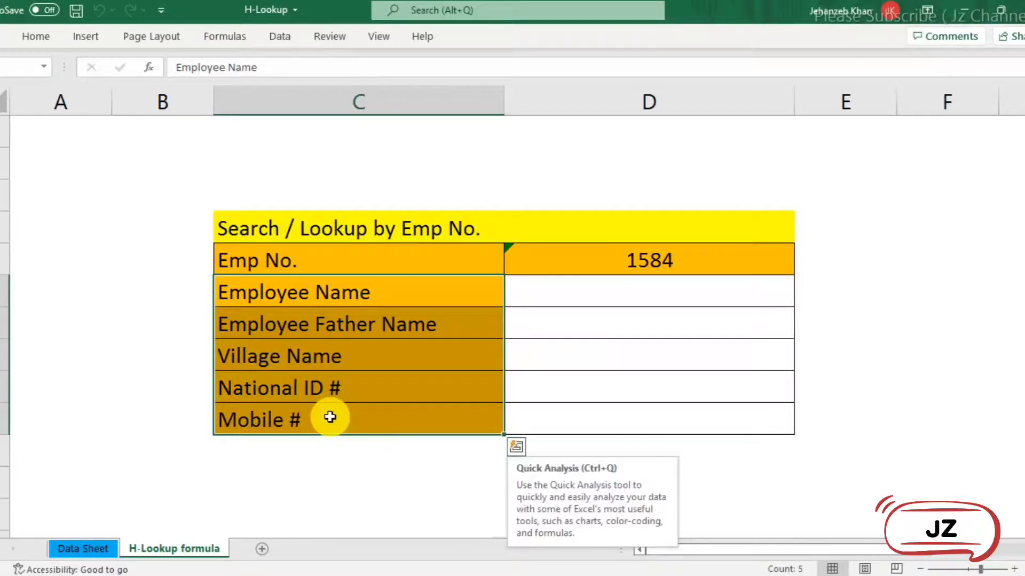
click(551, 257)
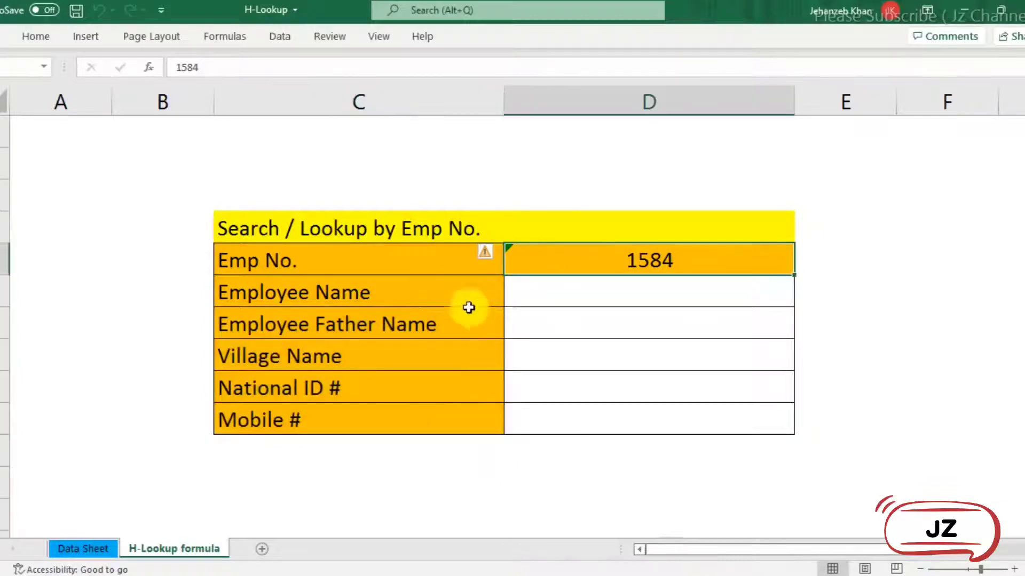
click(93, 549)
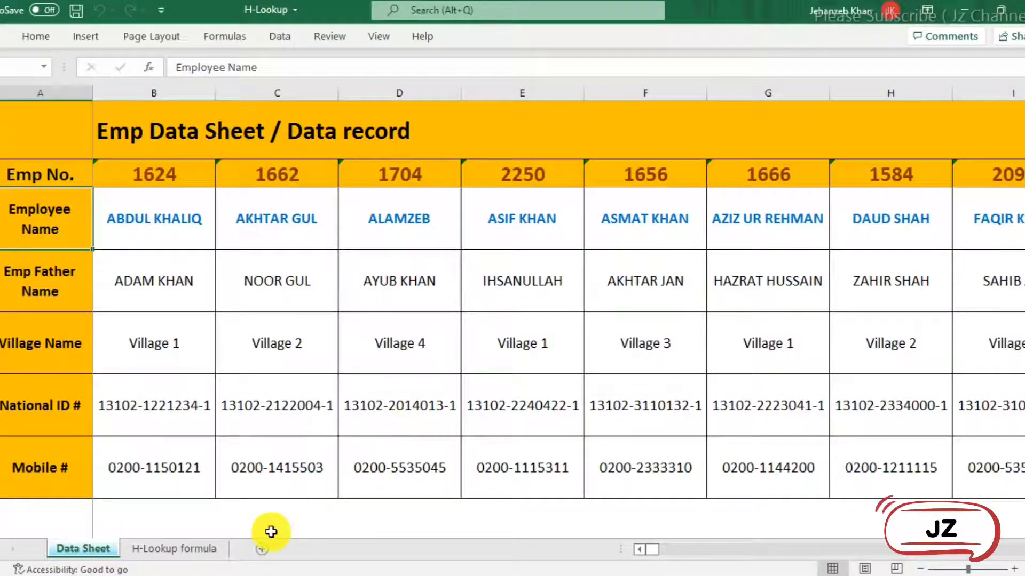
Step: On the H-Lookup formula sheet, begin an HLOOKUP formula in the Employee Name result cell with D5 as the lookup value
click(198, 554)
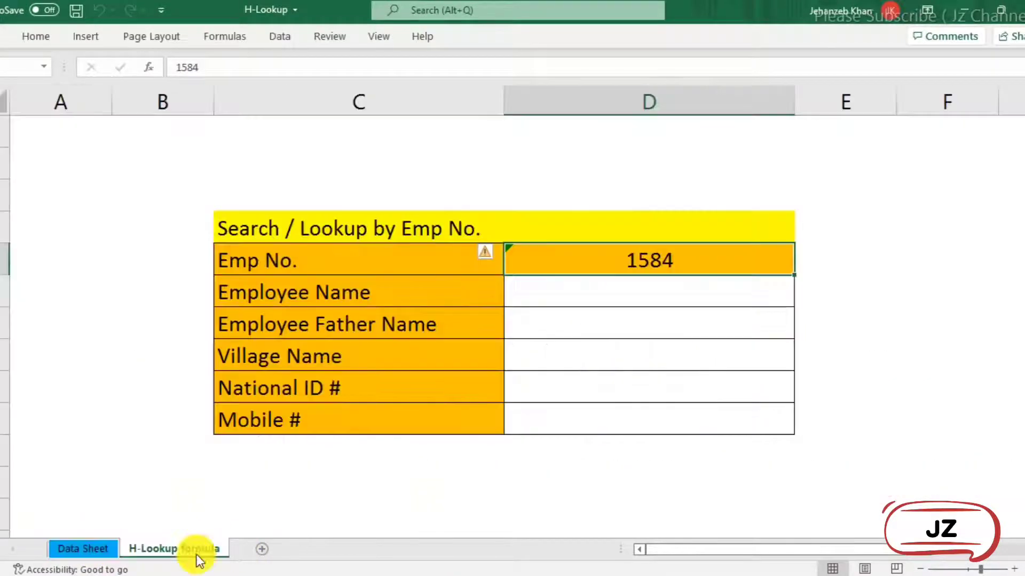
click(572, 295)
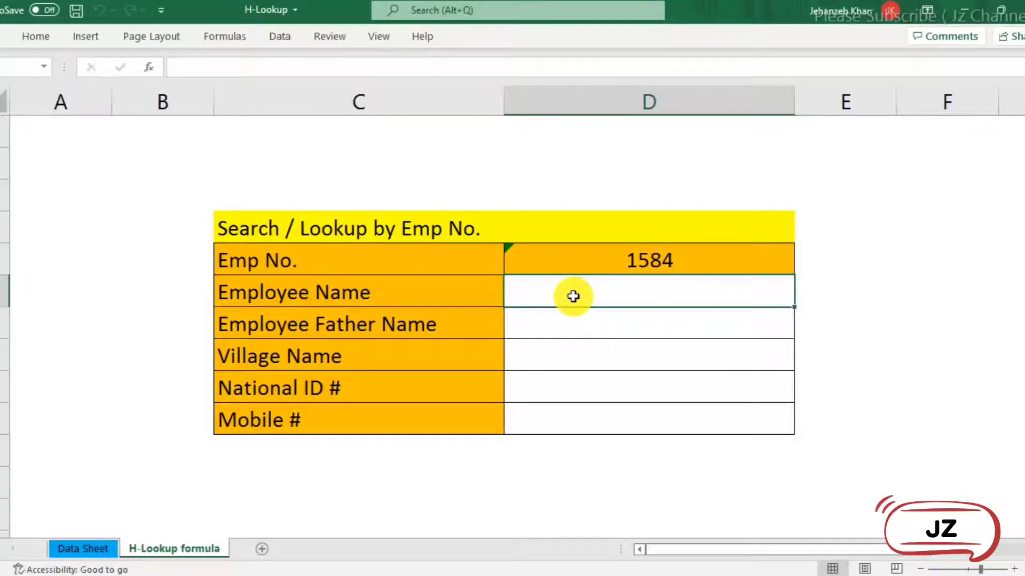
text(=)
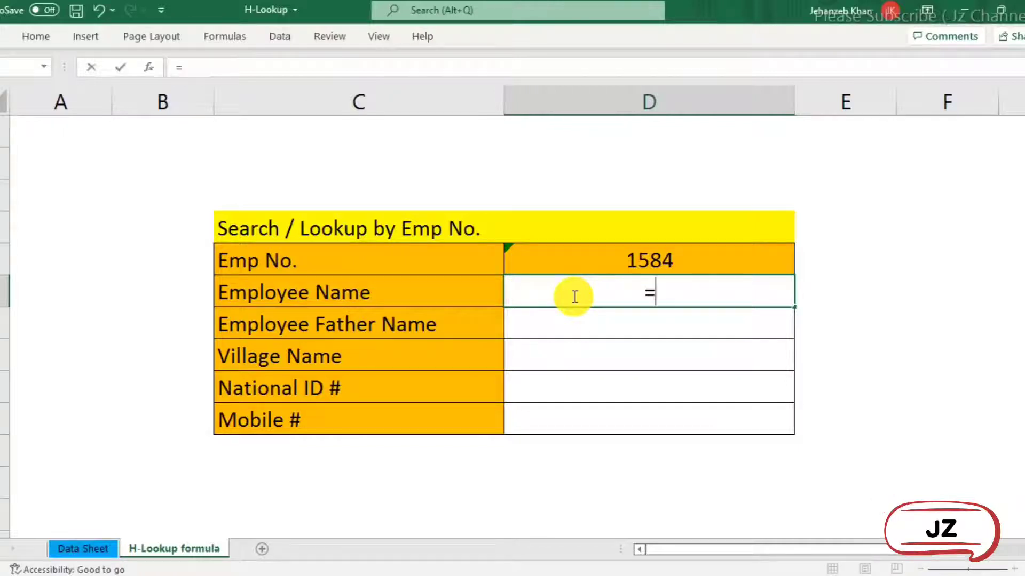
text(hh)
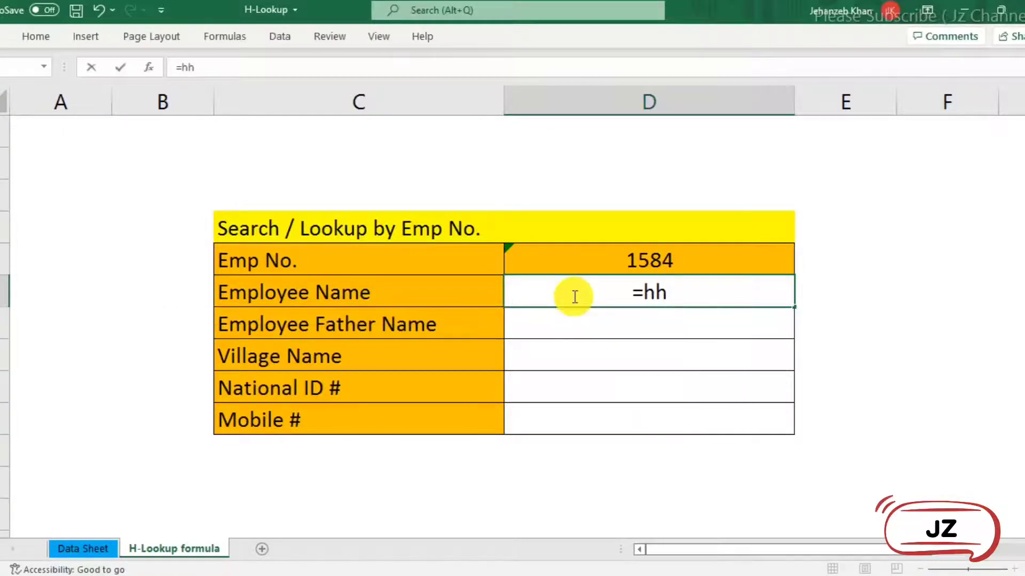
key(BackSpace)
text(l)
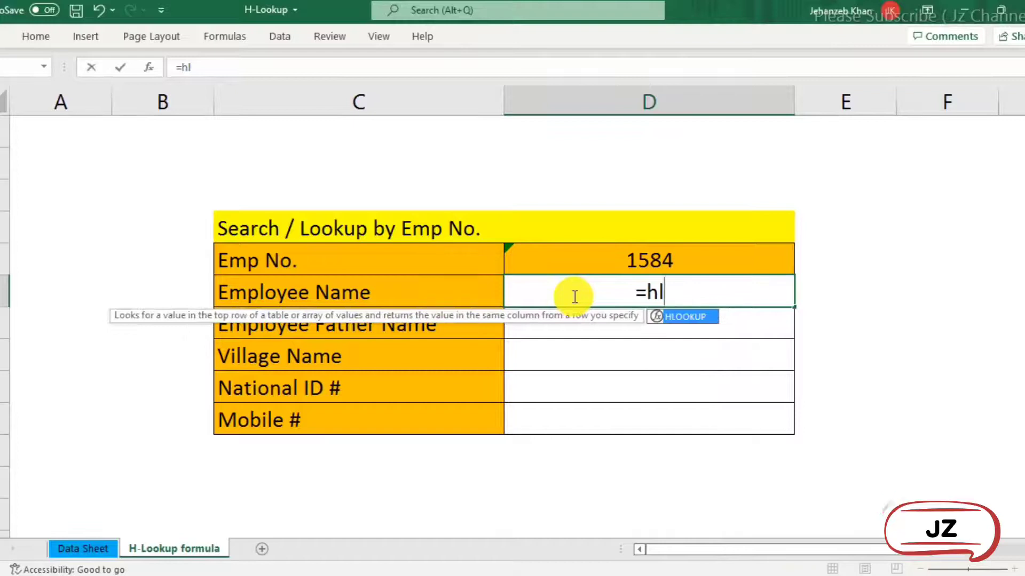
double_click(680, 319)
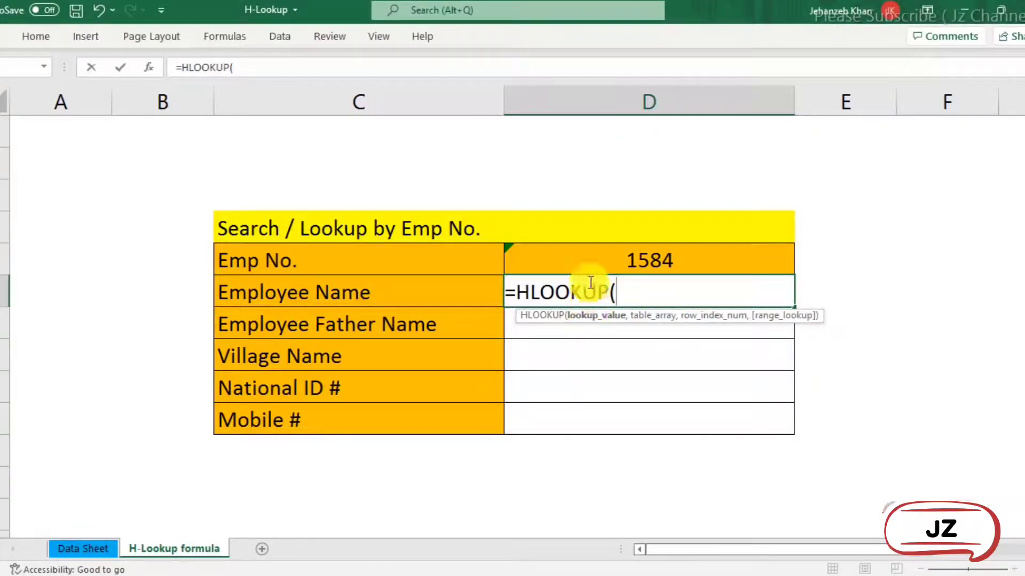
click(586, 259)
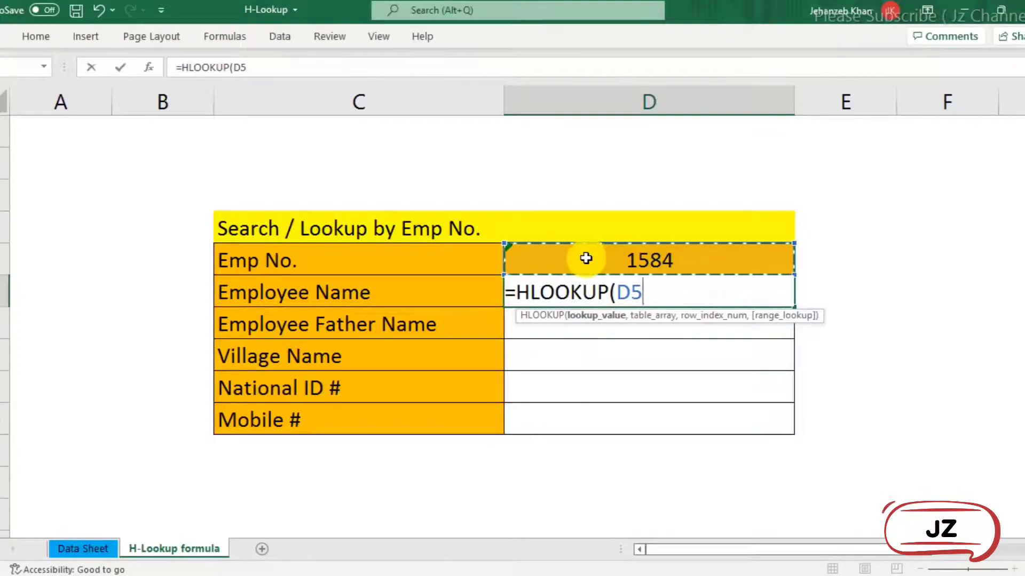
text(,)
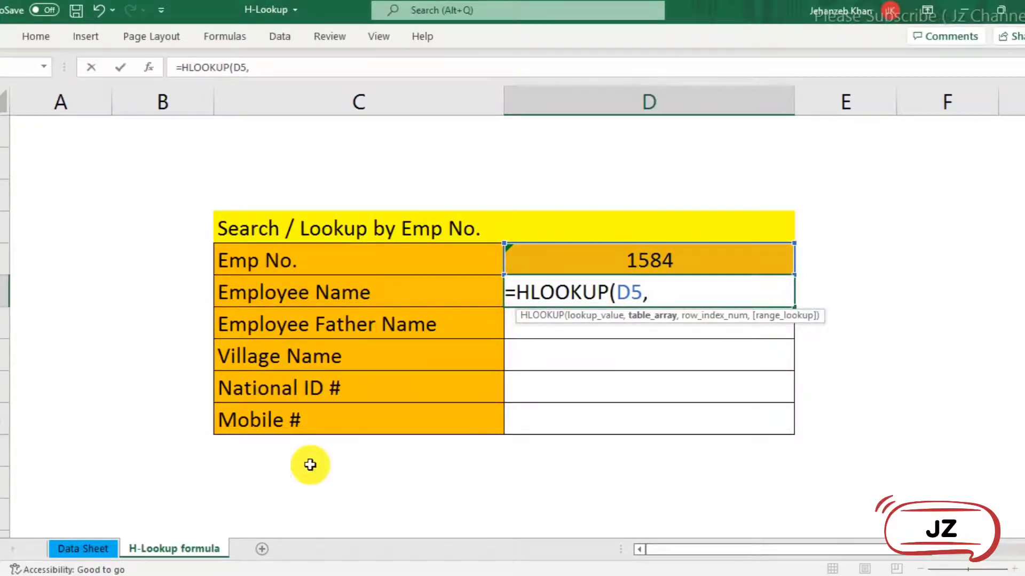
Step: Set the formula's table array to the range A2:ZL7 on the Data Sheet
click(105, 548)
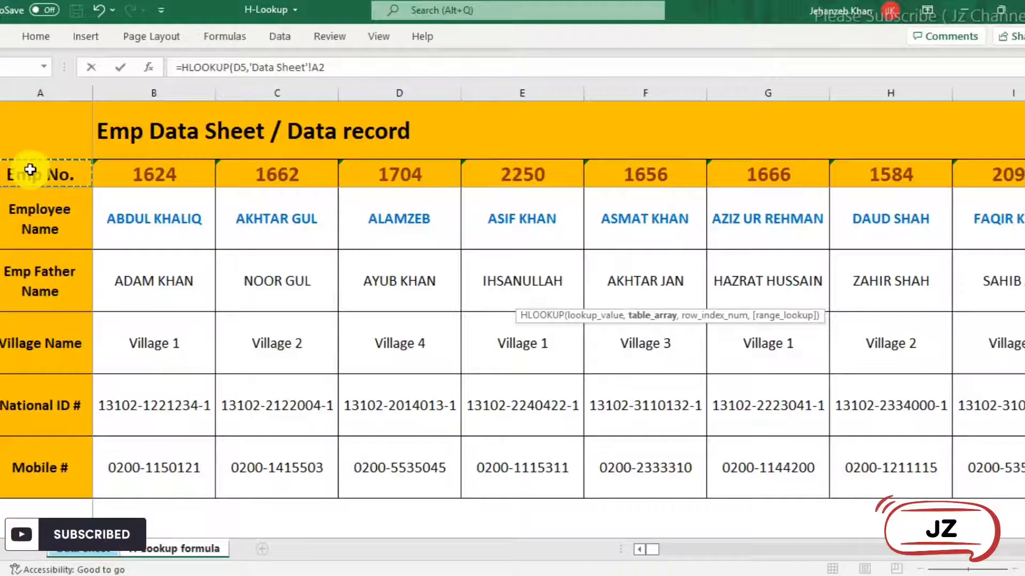
key(shift+Right)
key(shift+Right)
key(ctrl+shift+Right)
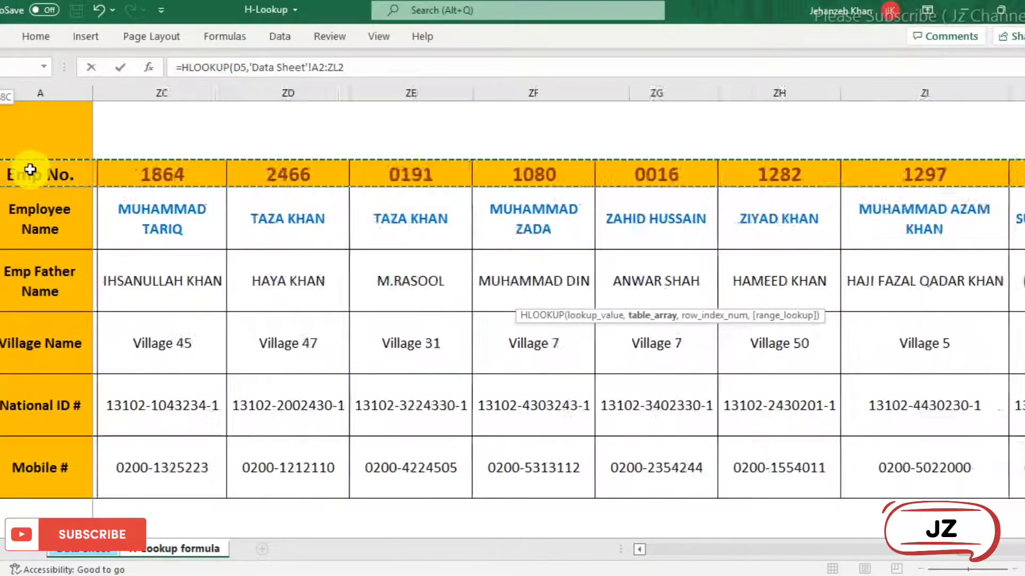
key(ctrl+shift+Down)
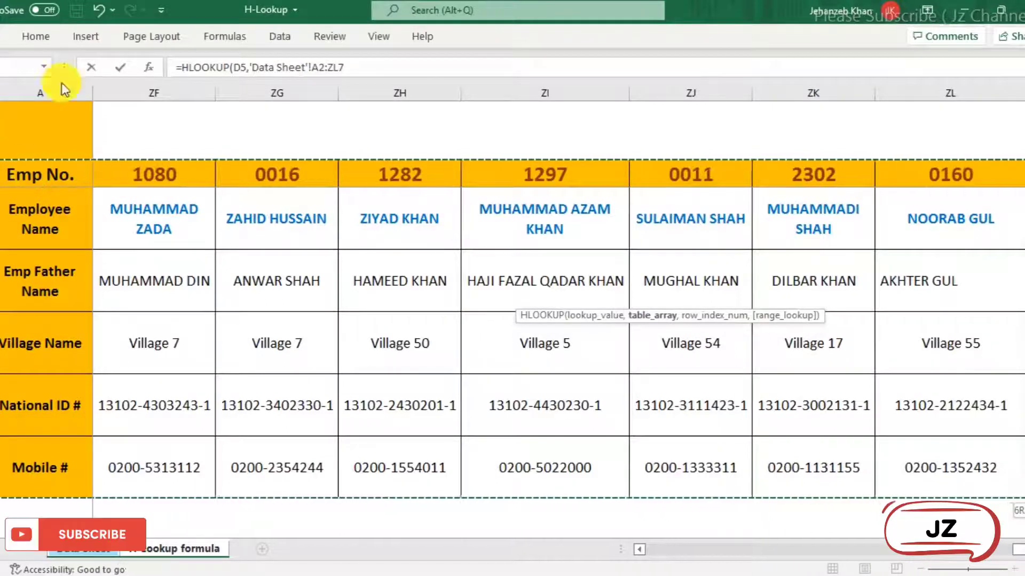
Step: Complete the HLOOKUP formula with row index 2 and FALSE for an exact match, and enter it
click(380, 70)
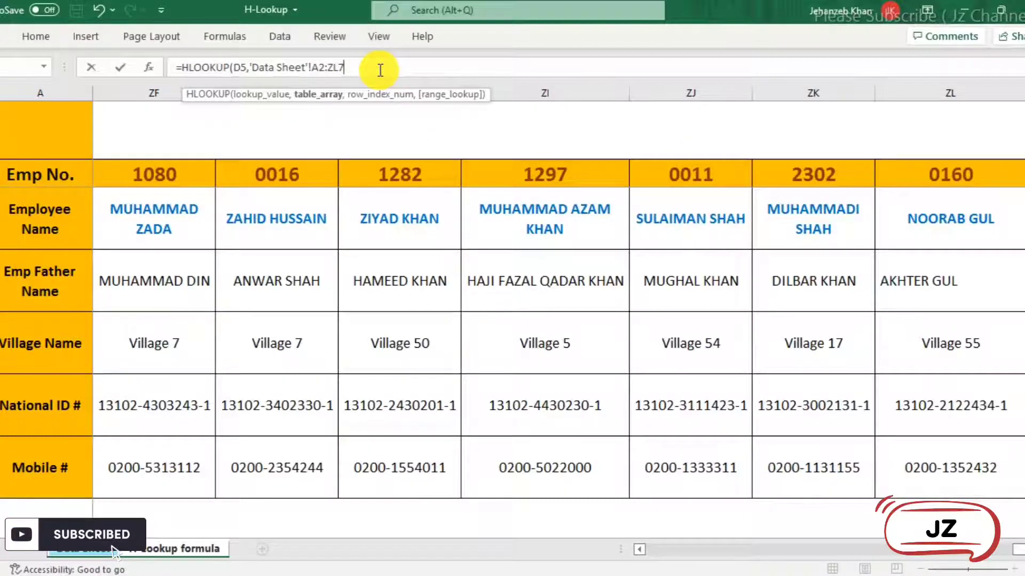
text(,2)
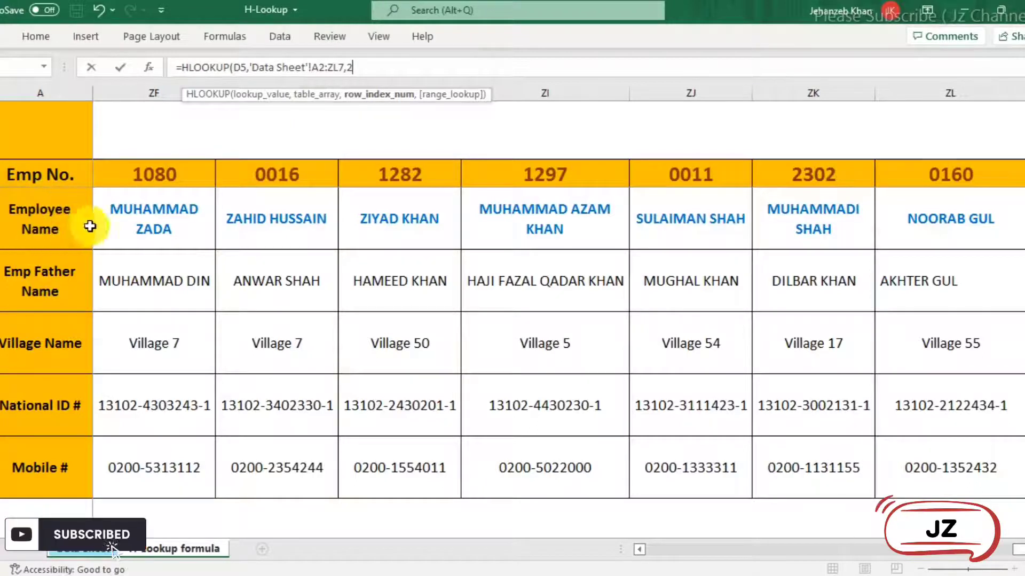
click(390, 65)
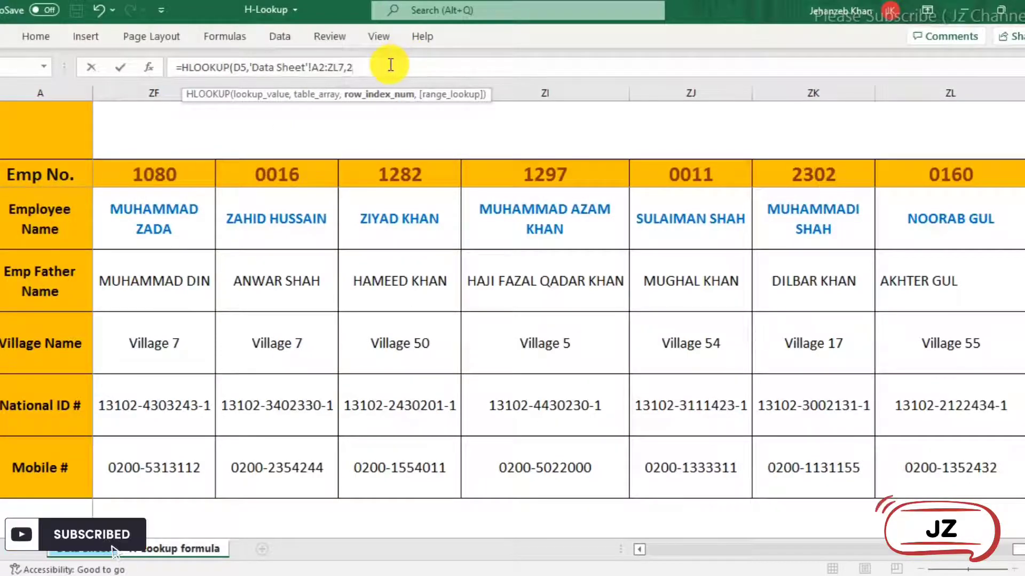
text(,)
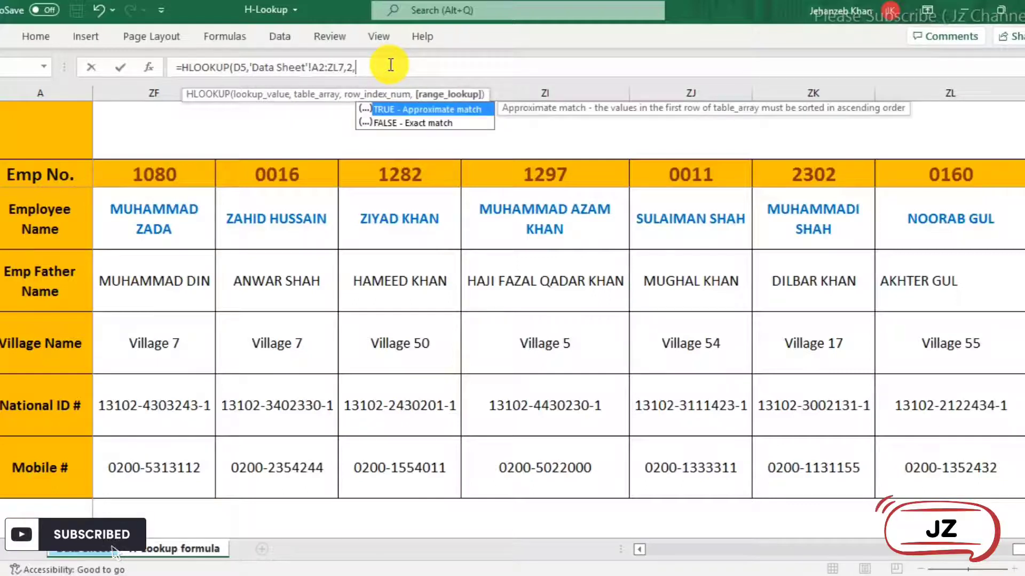
double_click(395, 122)
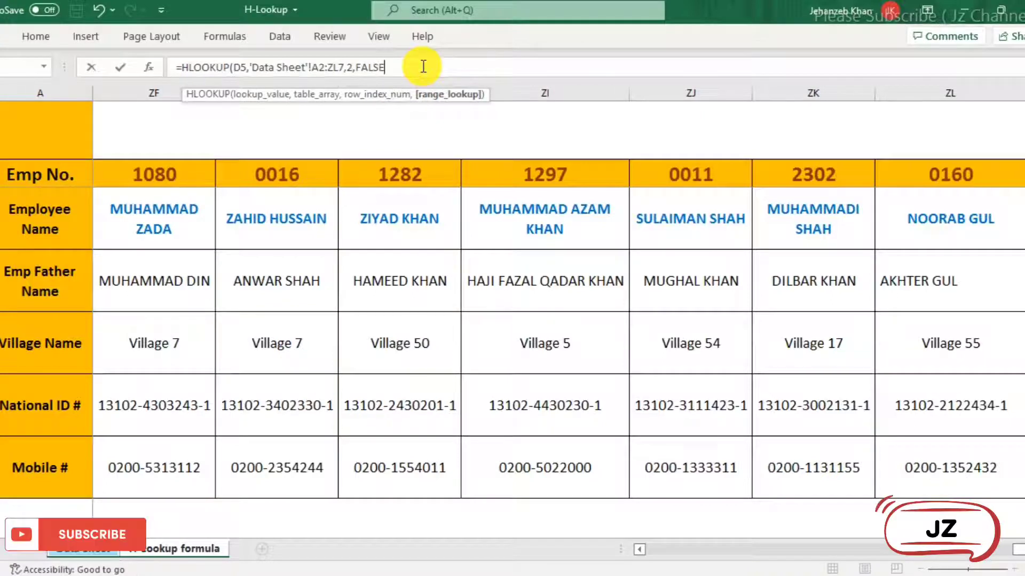
text())
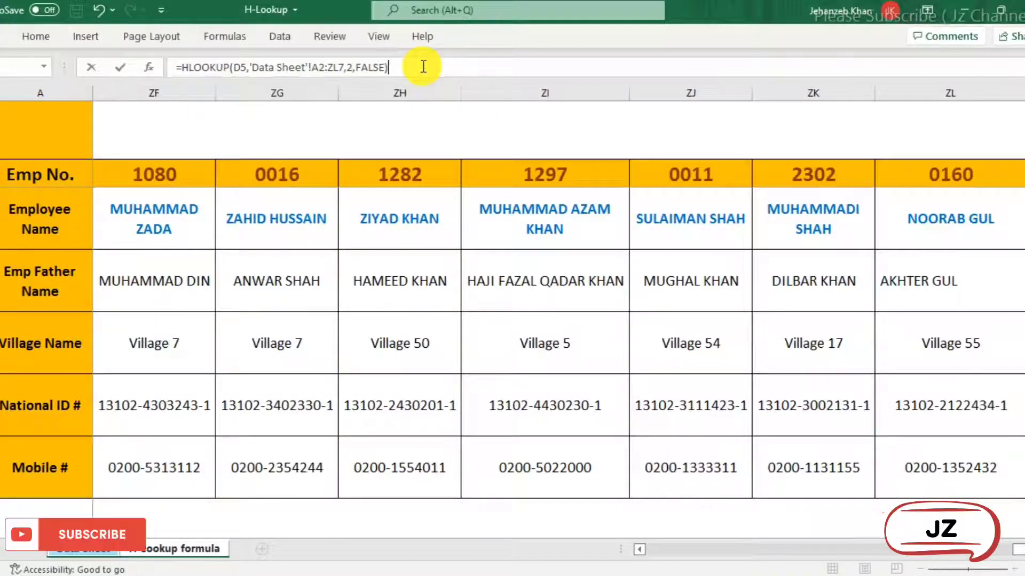
key(Return)
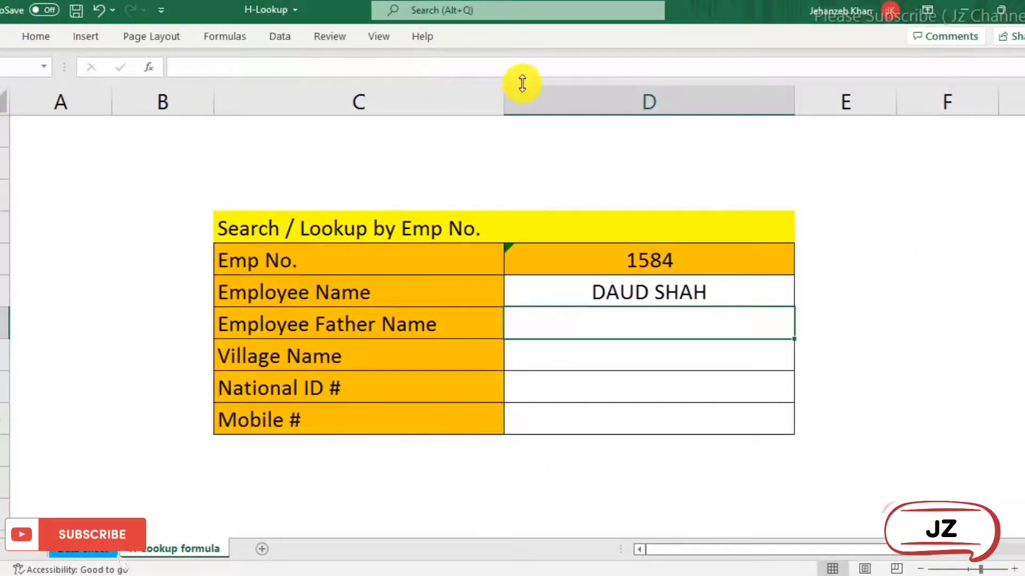
Step: Compare the Employee Name lookup result with the matching Emp No. column on the Data Sheet, and return to the H-Lookup formula sheet
click(628, 295)
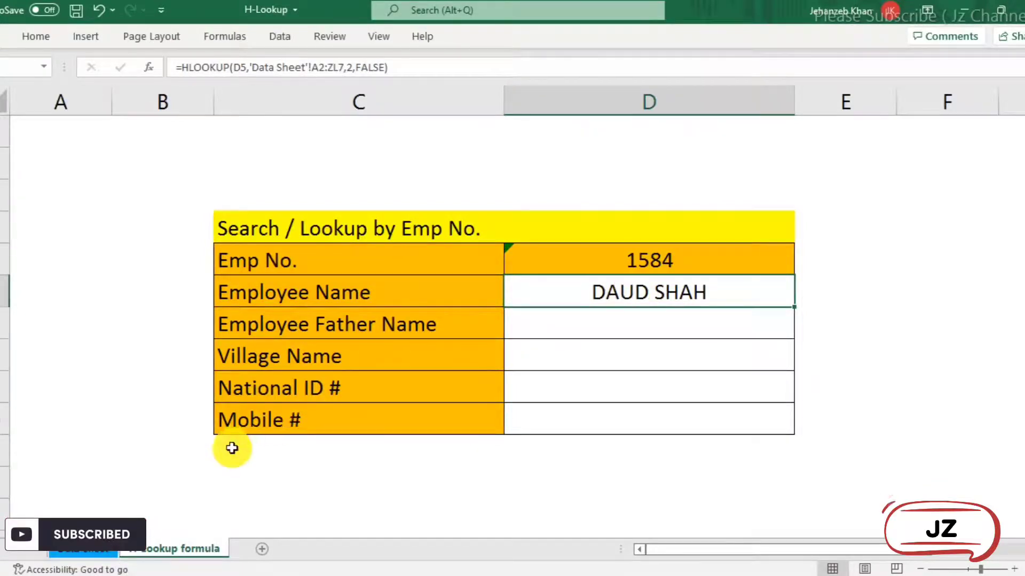
click(81, 549)
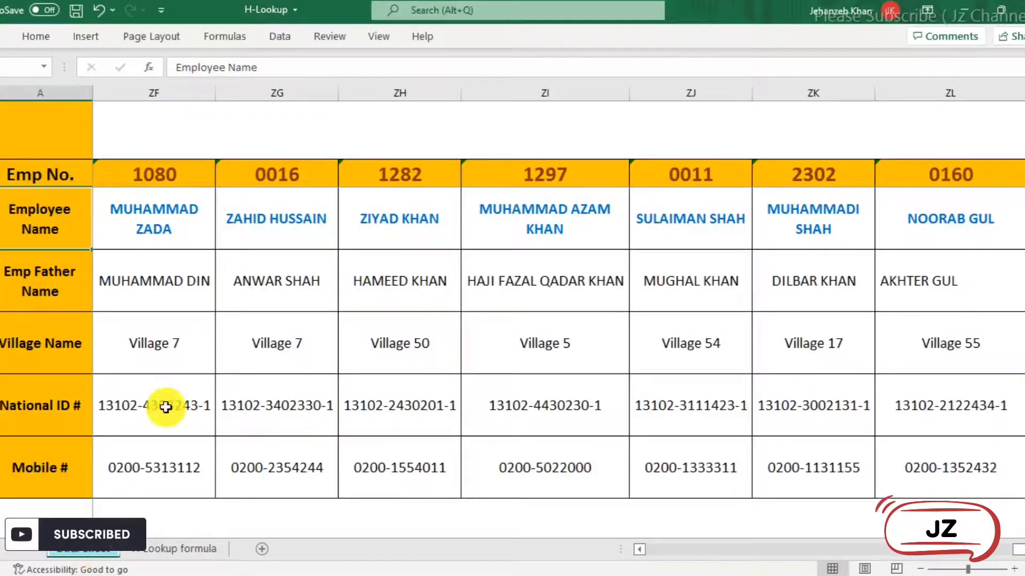
key(Right)
key(Right)
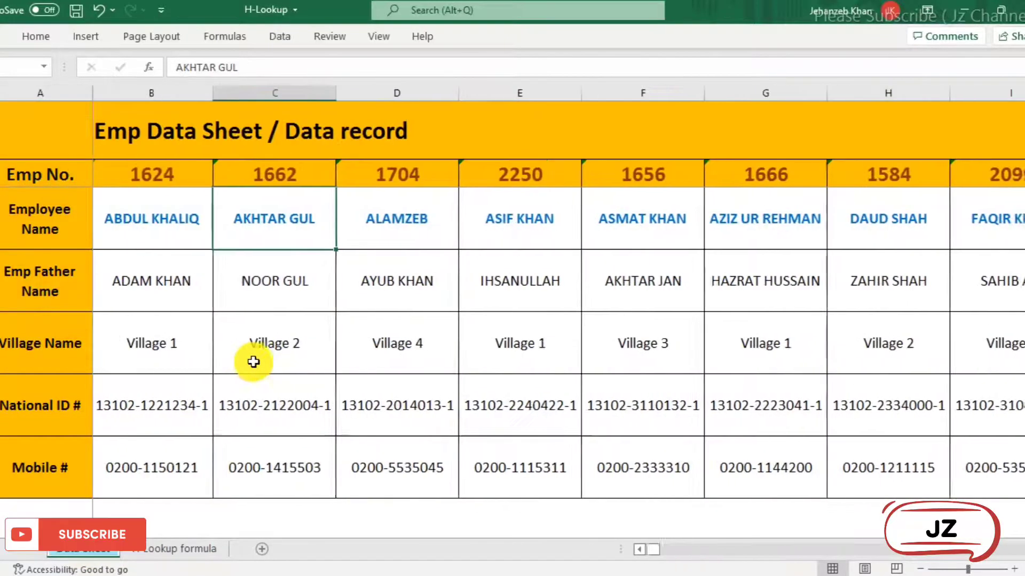
key(Left)
key(Right)
key(Right)
key(Right)
key(Right)
key(Right)
key(Right)
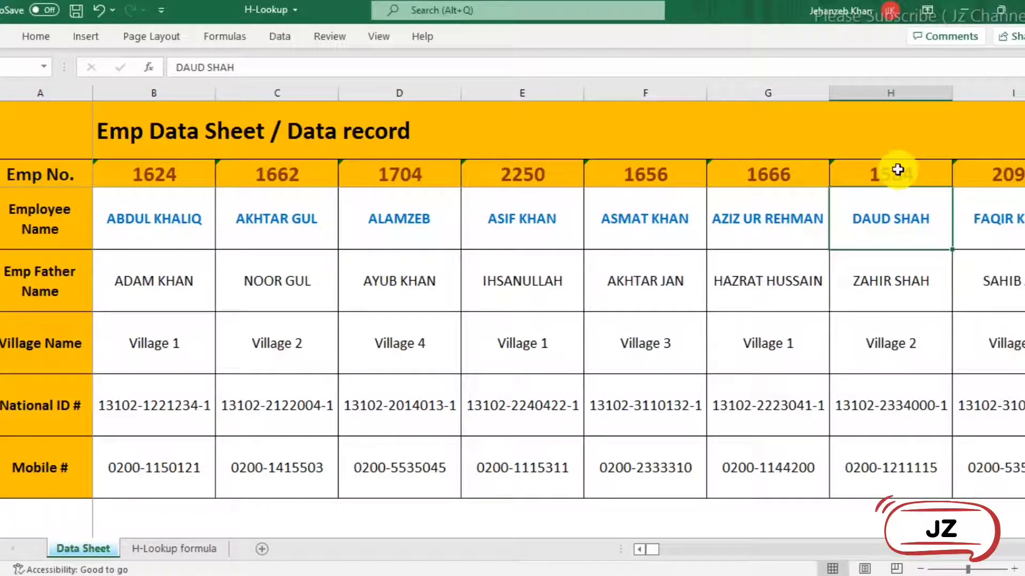
drag(897, 170, 890, 464)
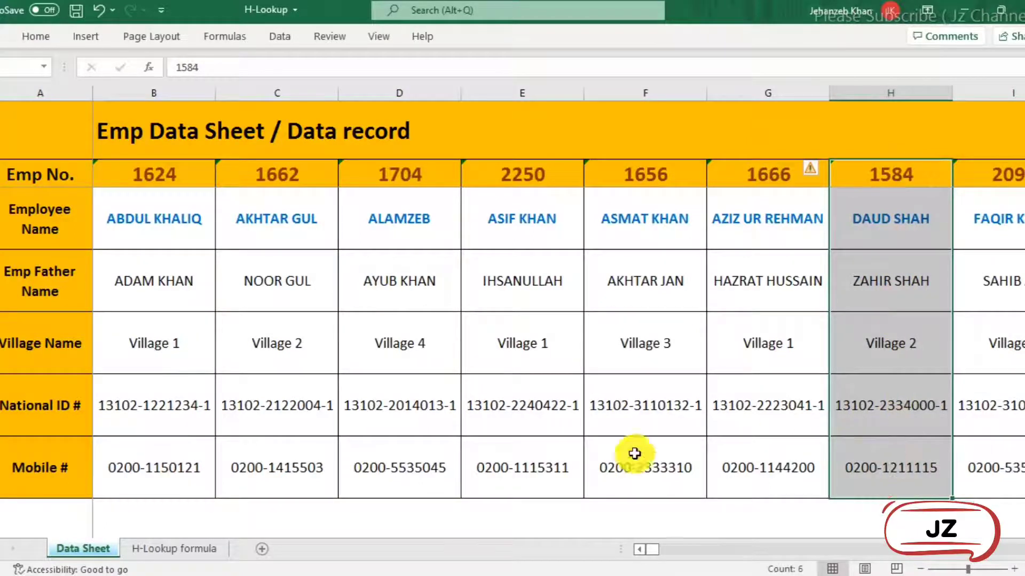
click(197, 549)
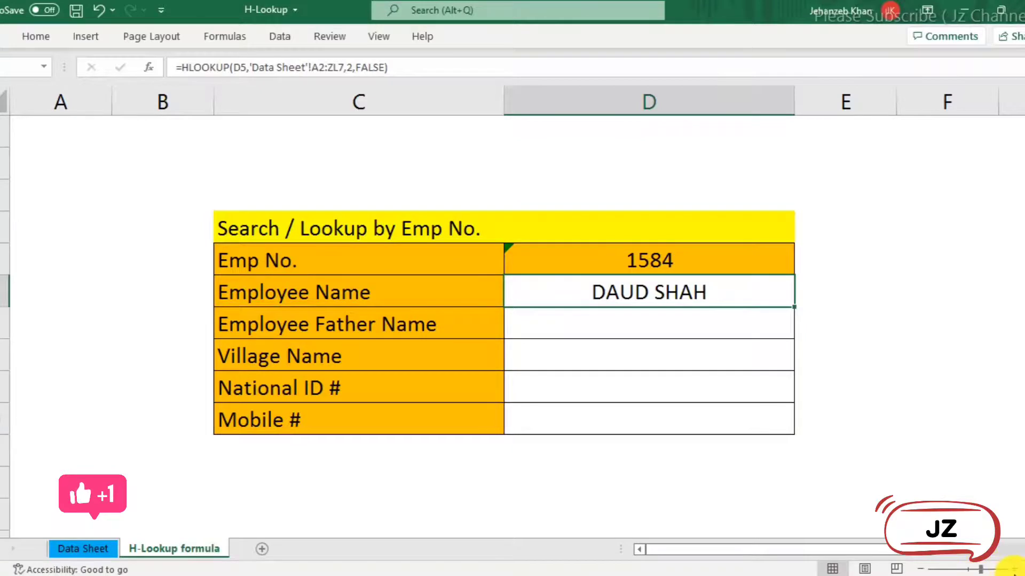
Step: In the Employee Name result cell's HLOOKUP formula, make the lookup value an absolute reference, $D$5
click(1014, 570)
click(1014, 570)
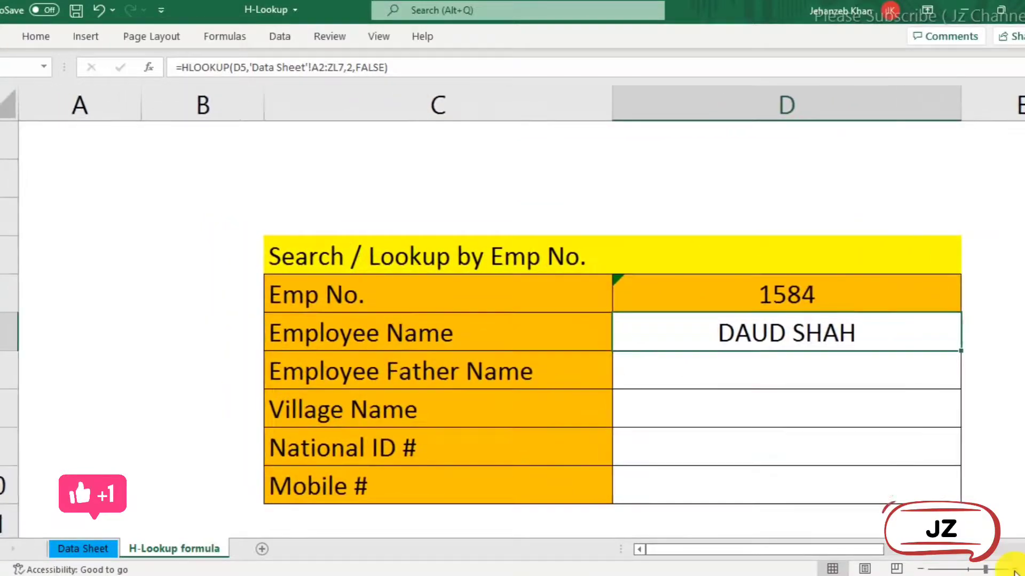
click(921, 569)
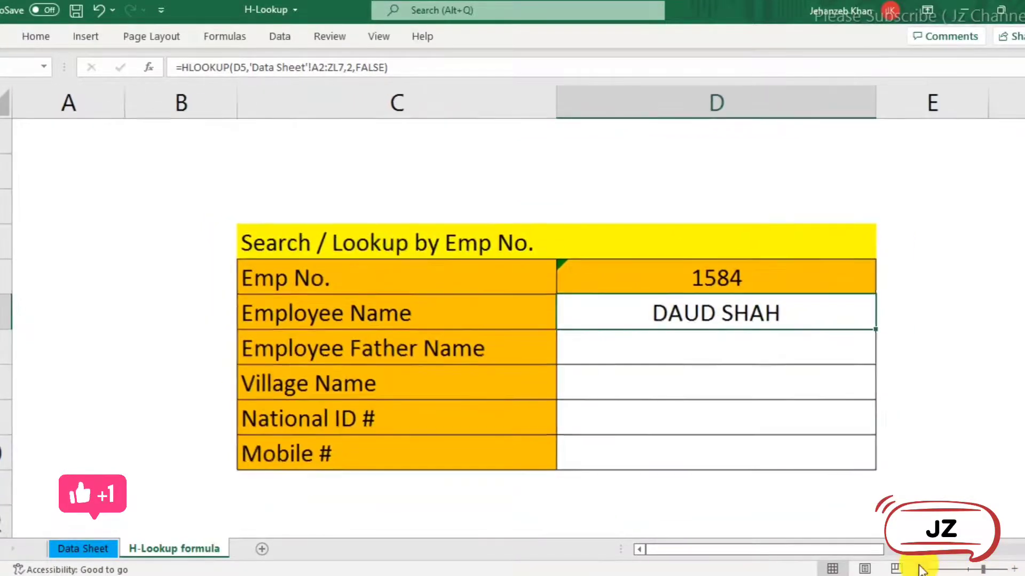
click(920, 569)
click(920, 569)
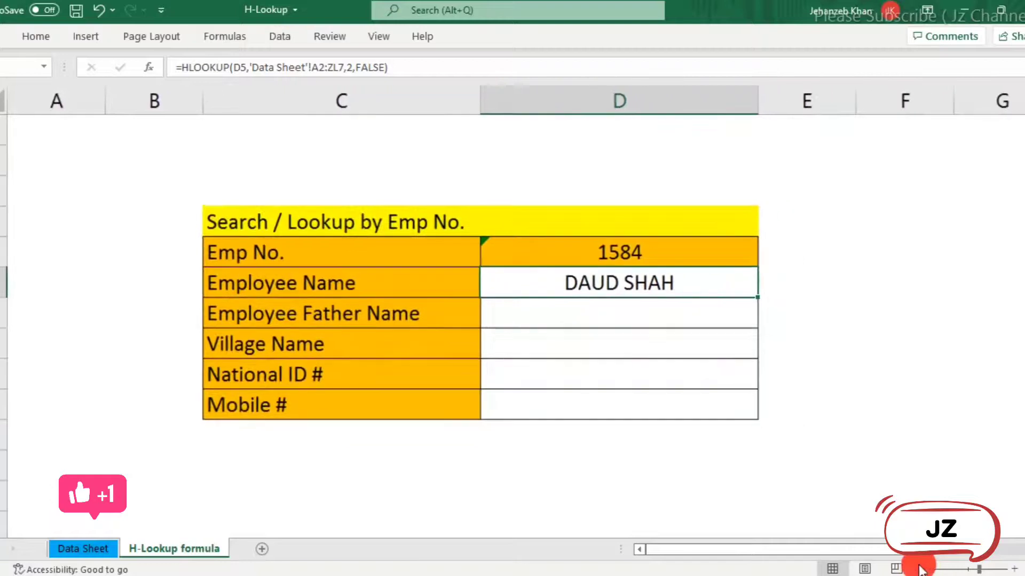
double_click(619, 285)
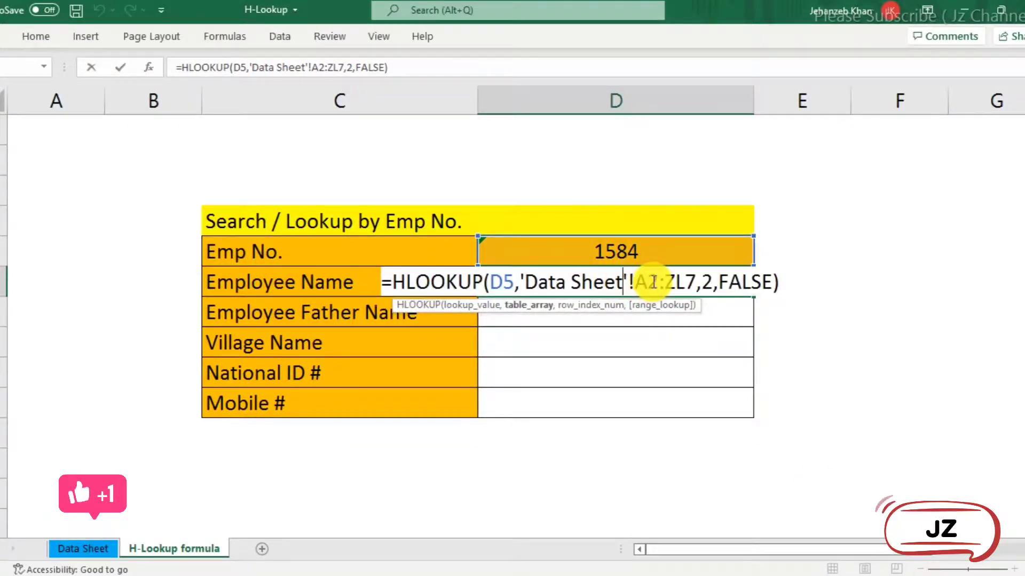
double_click(502, 281)
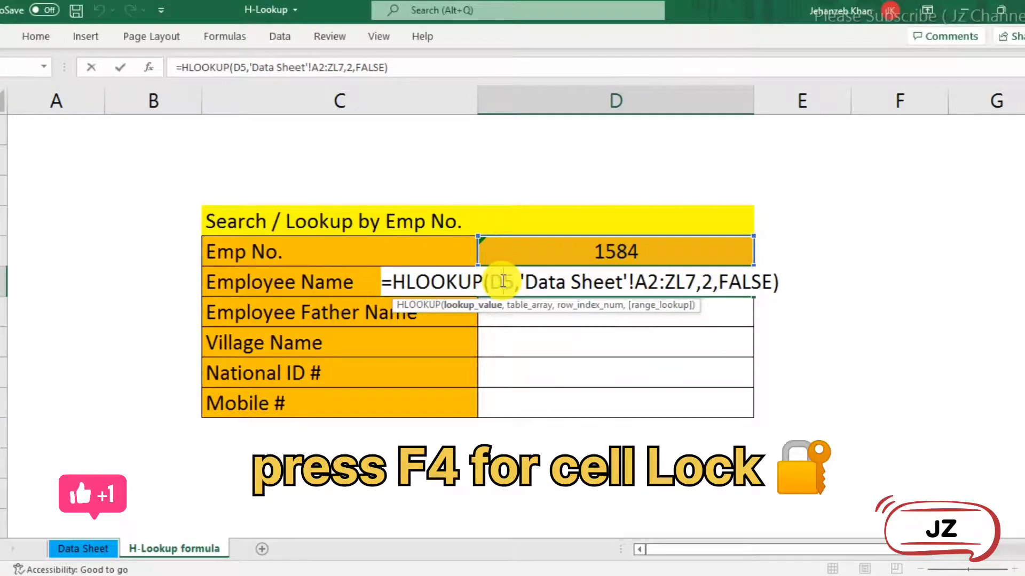
key(F4)
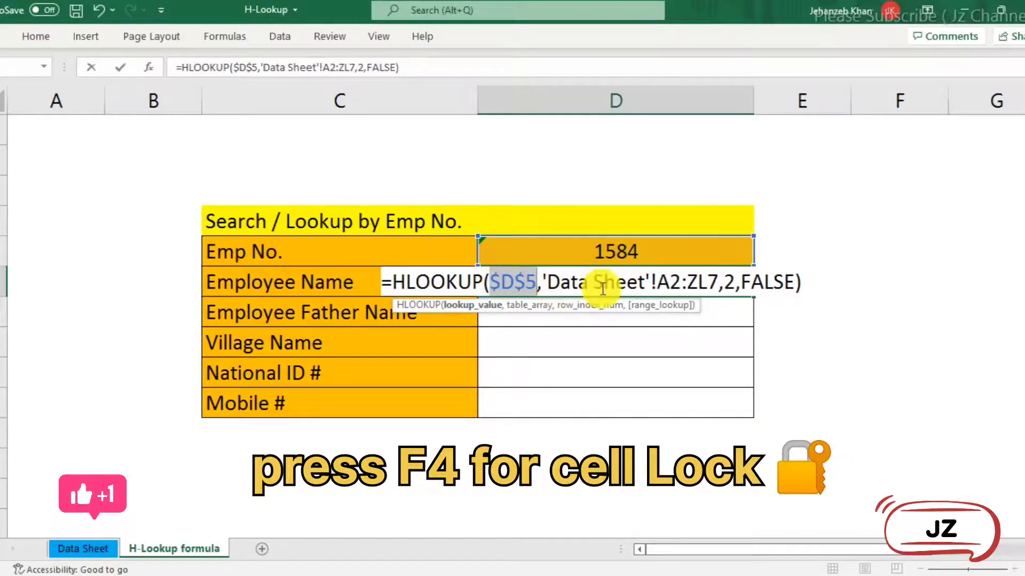
Step: Lock the formula's Data Sheet table array as $A$2:$ZL$7 and enter the formula
click(671, 283)
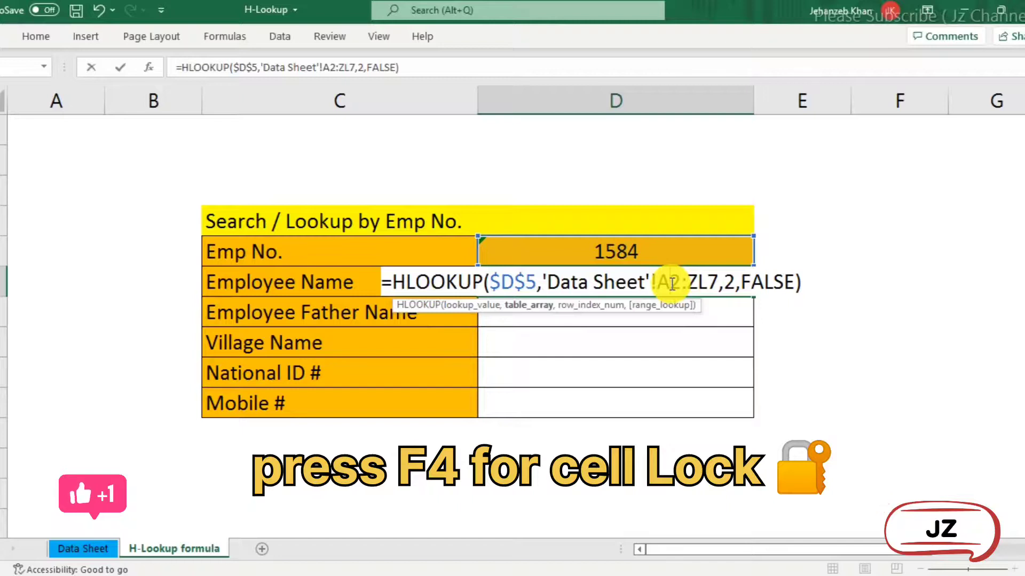
key(F4)
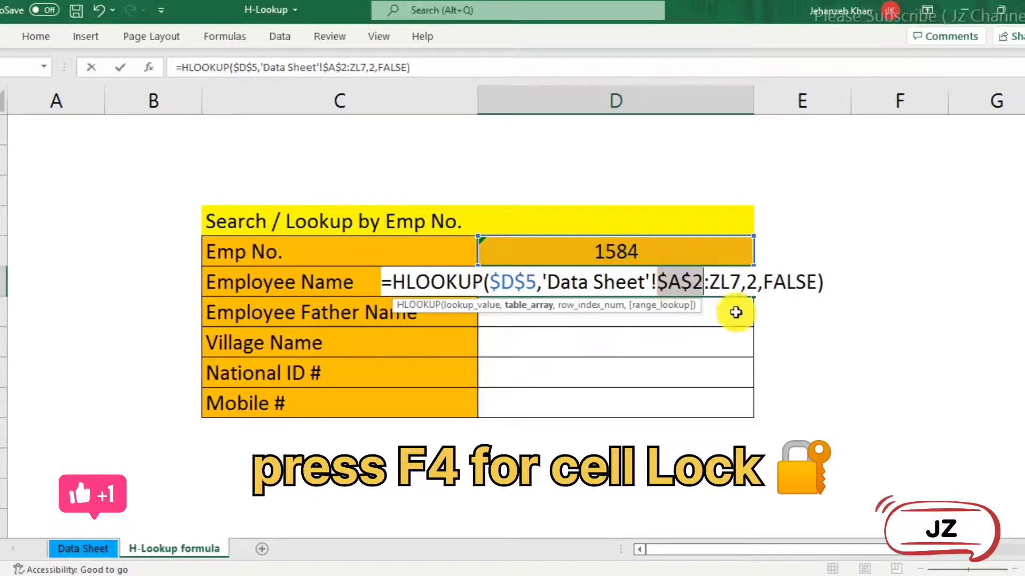
click(720, 283)
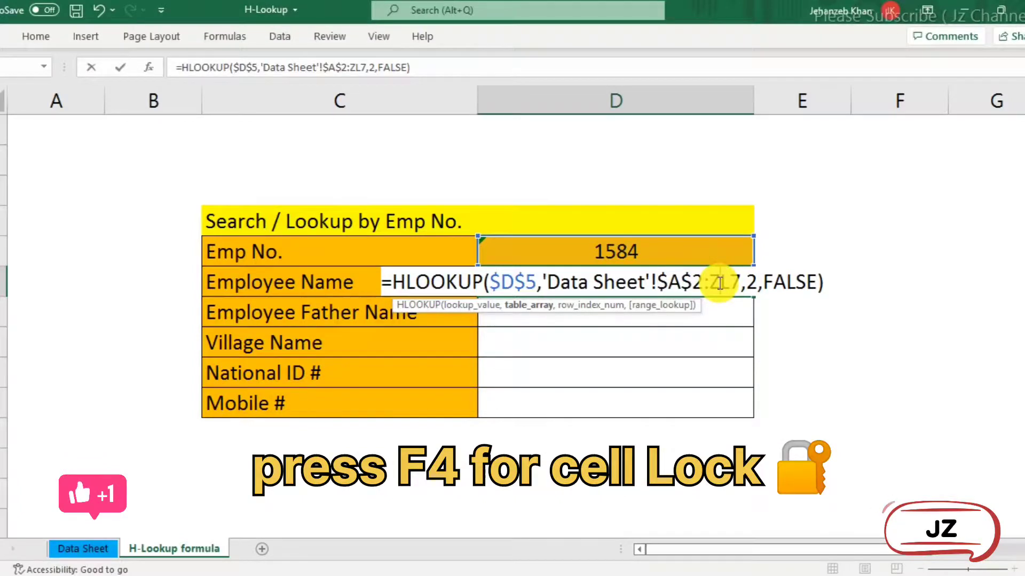
key(F4)
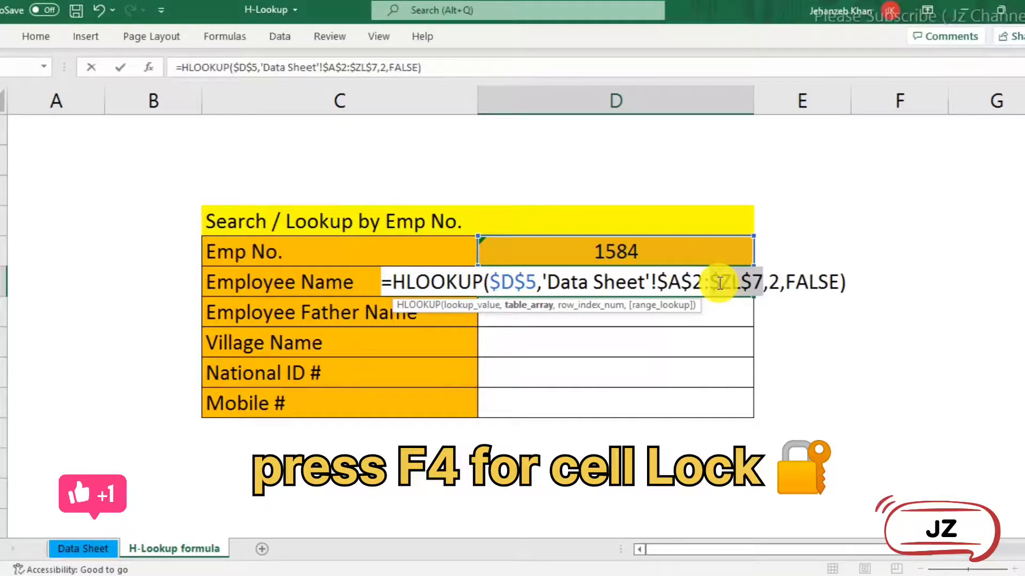
key(Return)
Step: Fill the Employee Name formula down through the Employee Father Name, Village Name, National ID # and Mobile # result cells
click(692, 287)
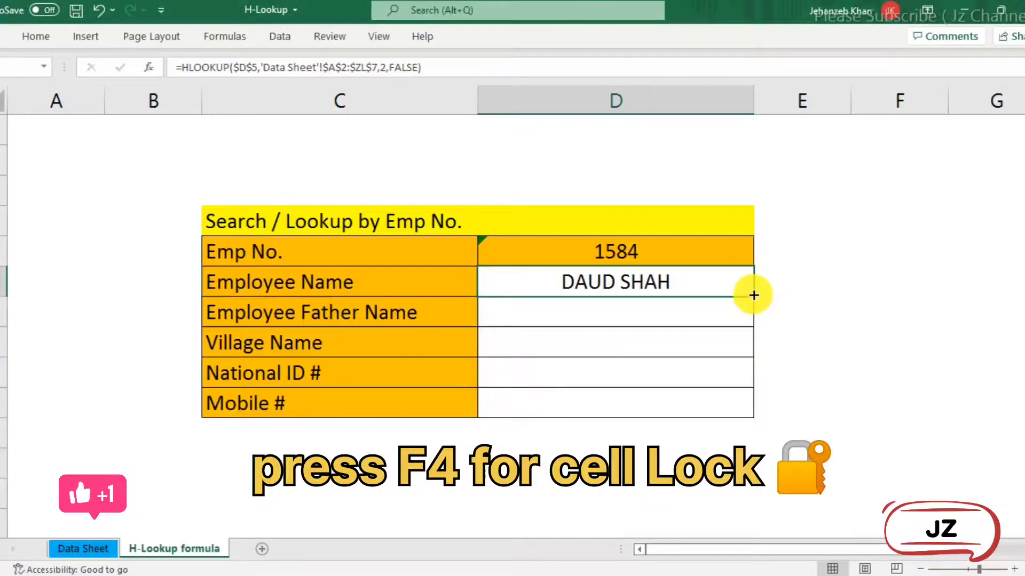
drag(753, 295, 734, 403)
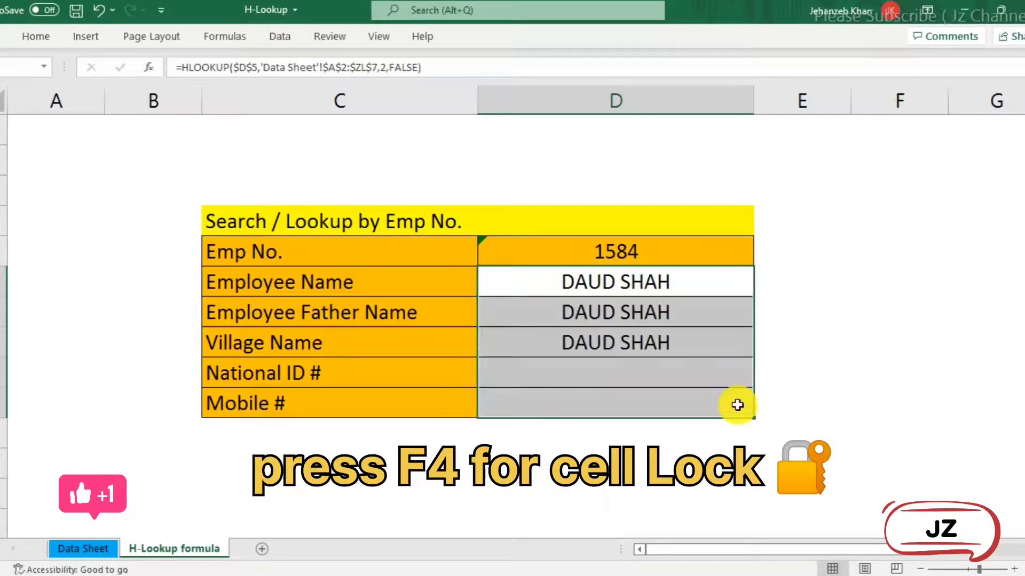
click(688, 378)
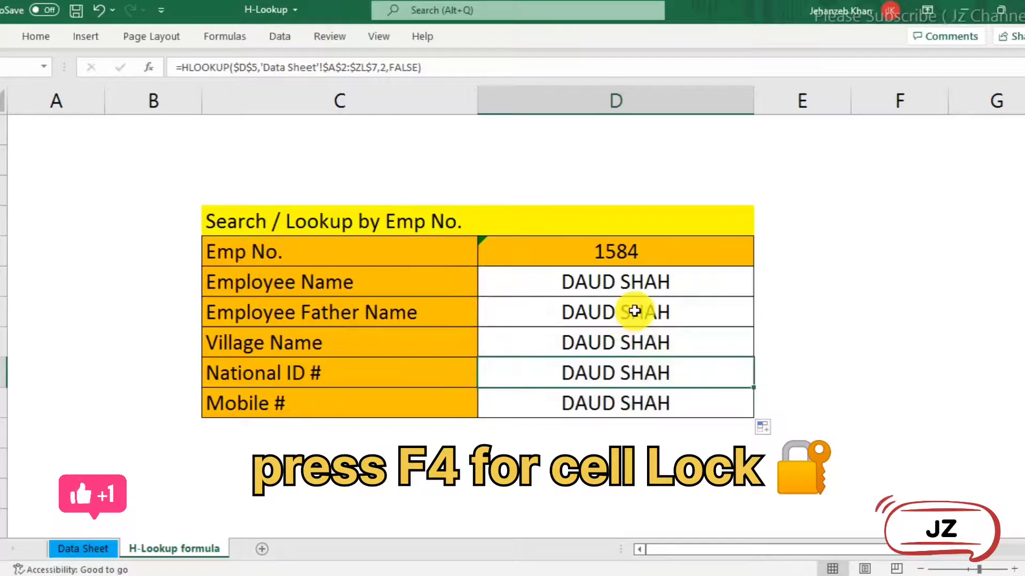
Step: Check the row order of the Data Sheet labels, and set the row index to 3 in the Employee Father Name formula
click(635, 311)
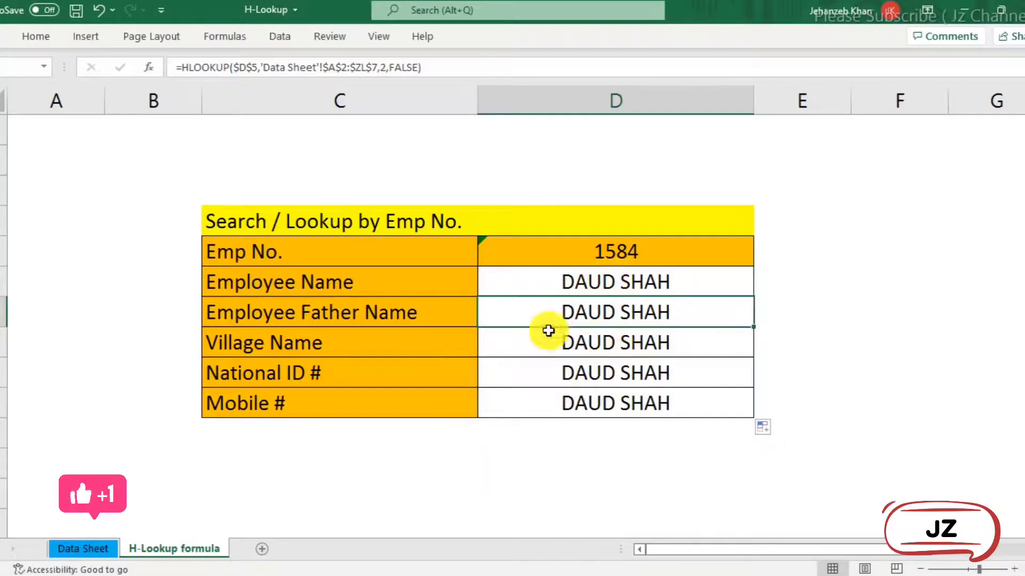
click(434, 323)
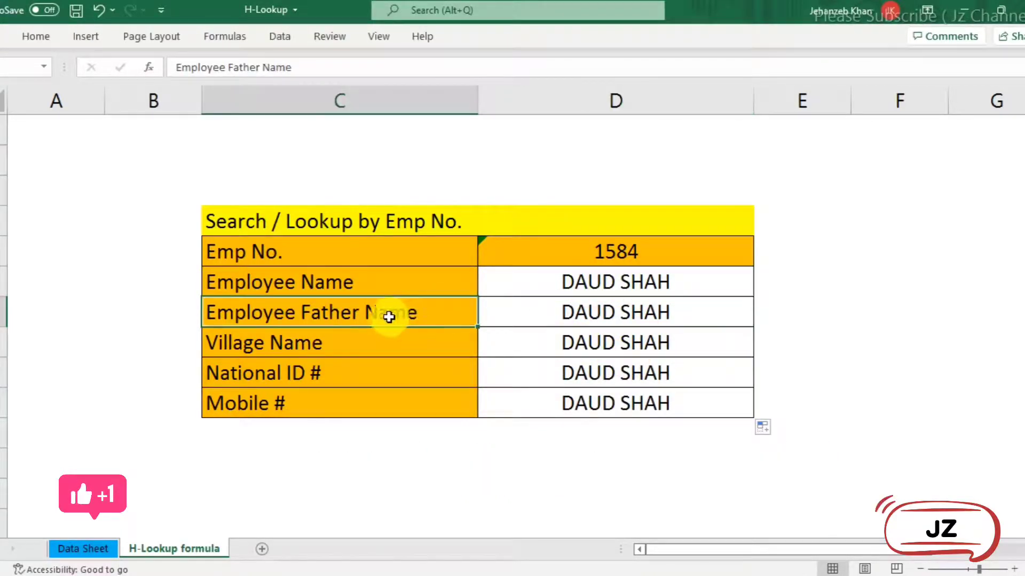
click(91, 548)
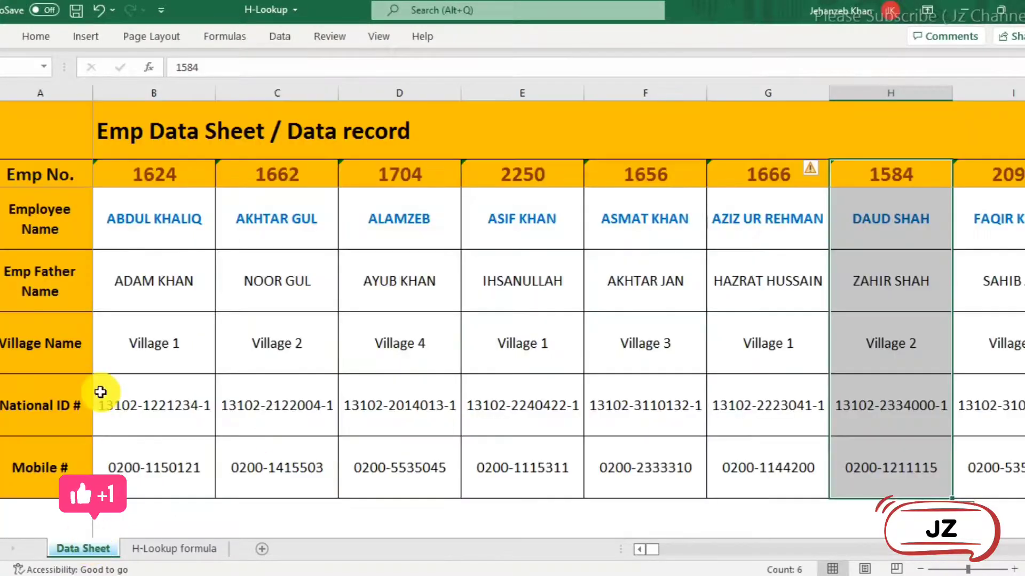
click(41, 292)
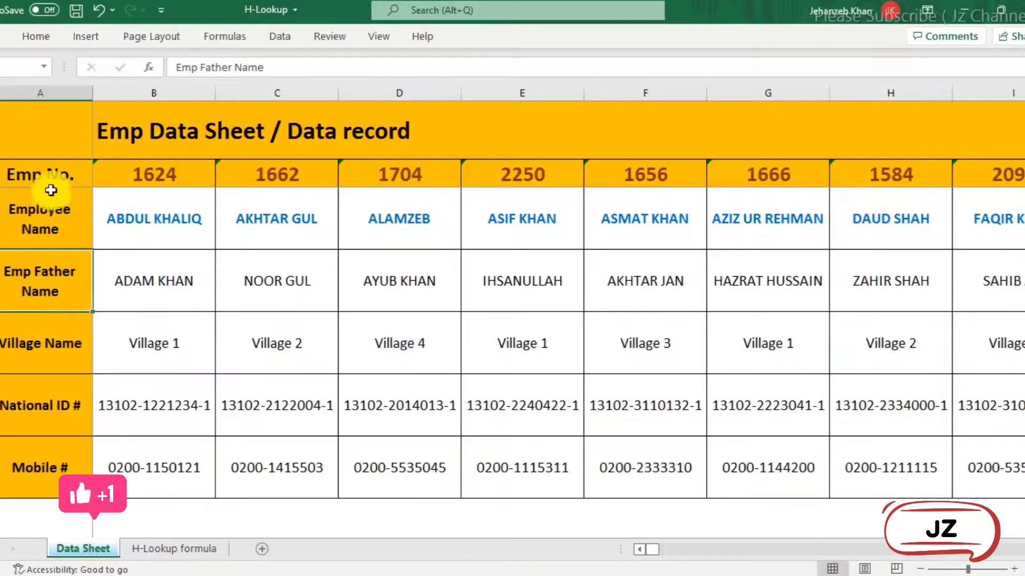
drag(58, 178, 14, 448)
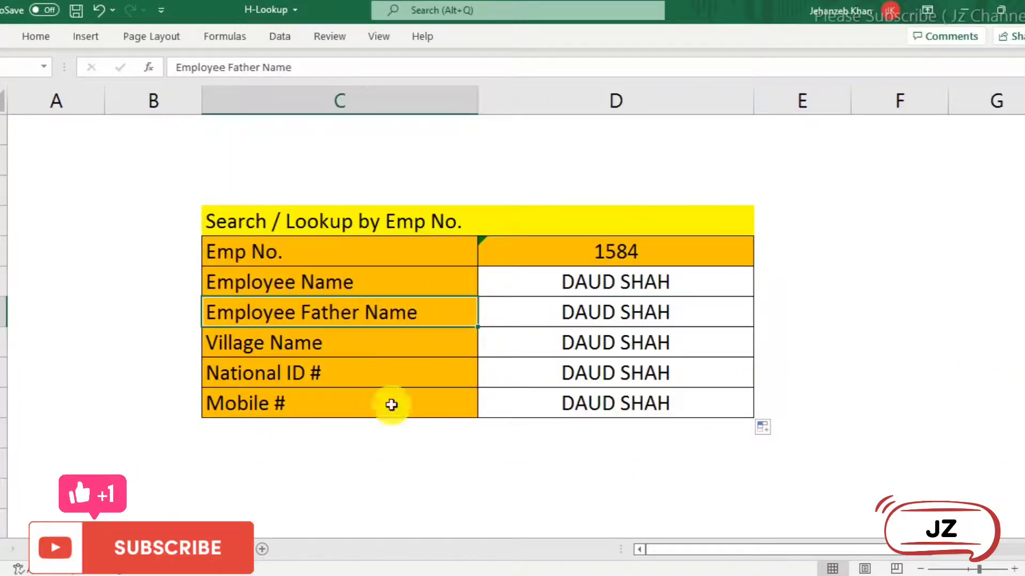
click(553, 305)
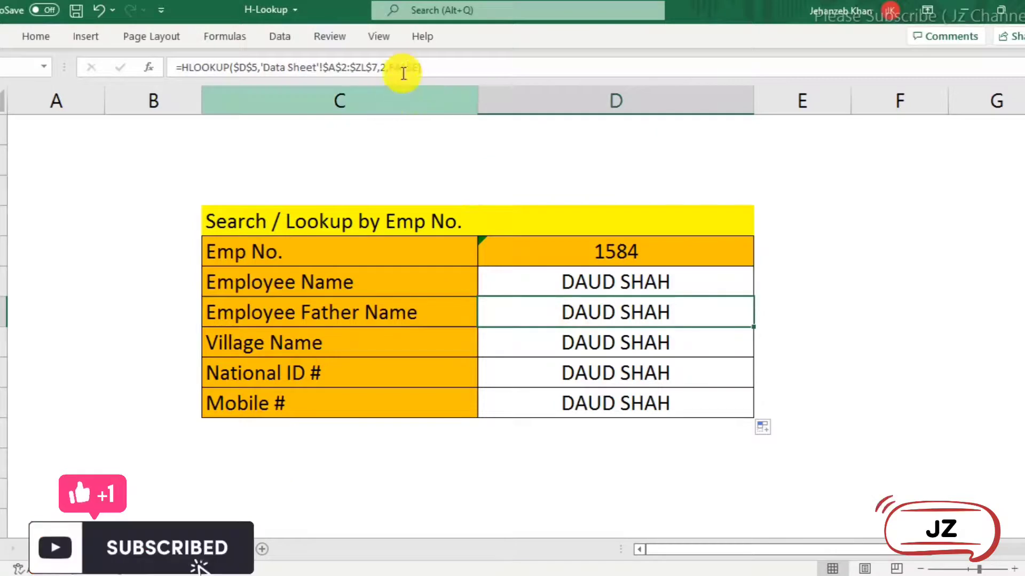
double_click(643, 318)
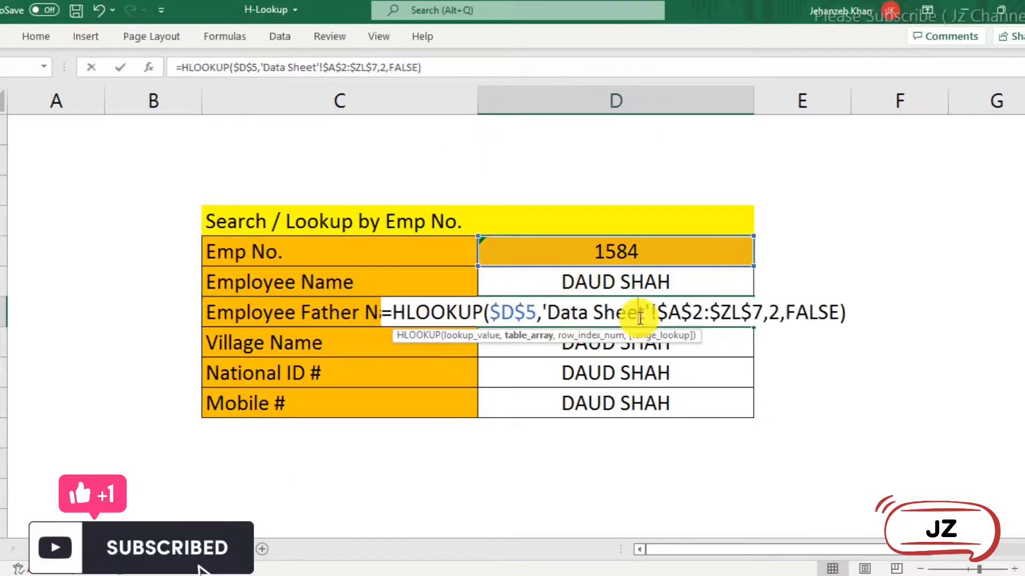
click(778, 314)
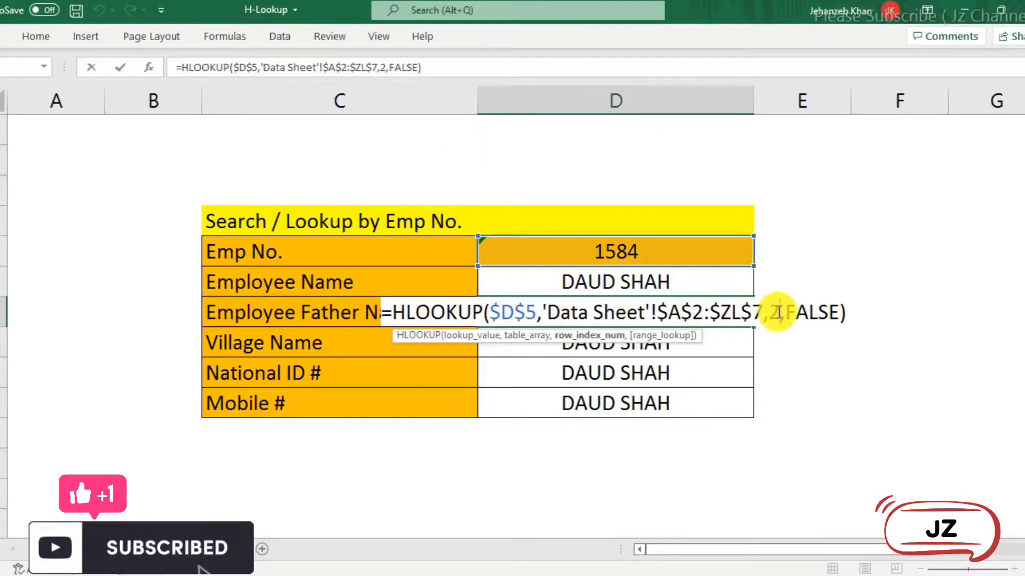
key(BackSpace)
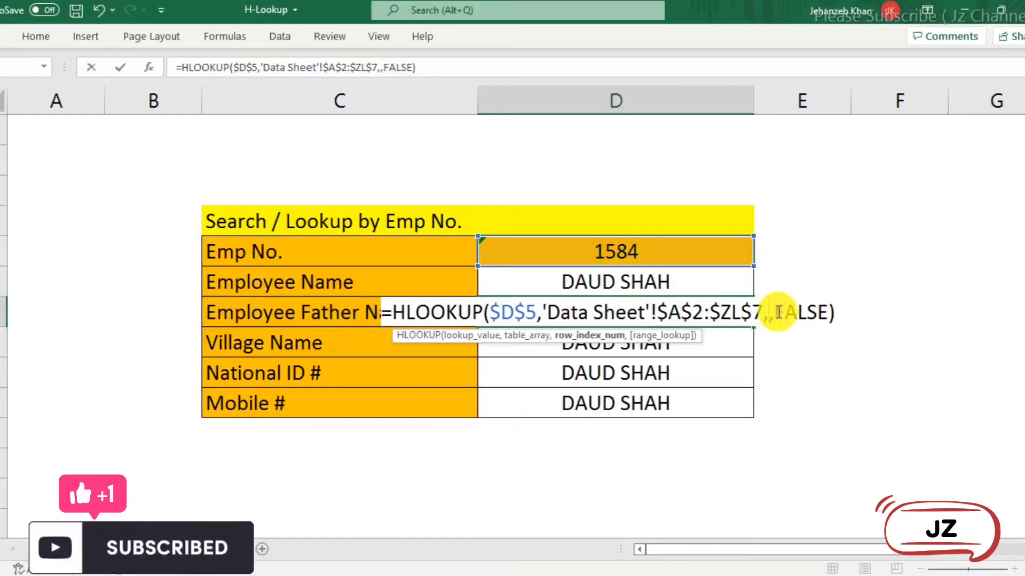
text(3)
key(Return)
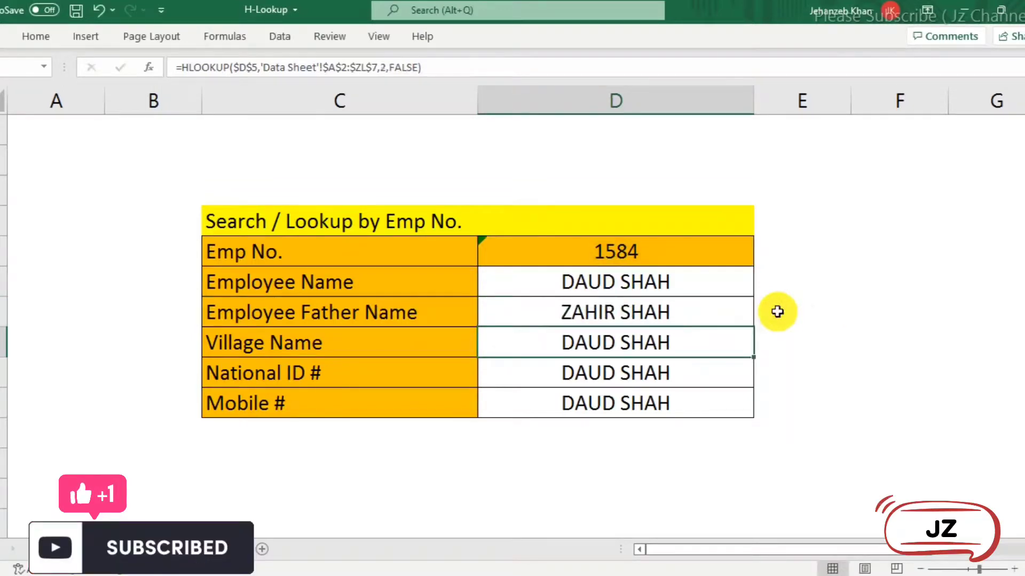
Step: Set the row index to 4 in the Village Name result cell's HLOOKUP formula
double_click(720, 339)
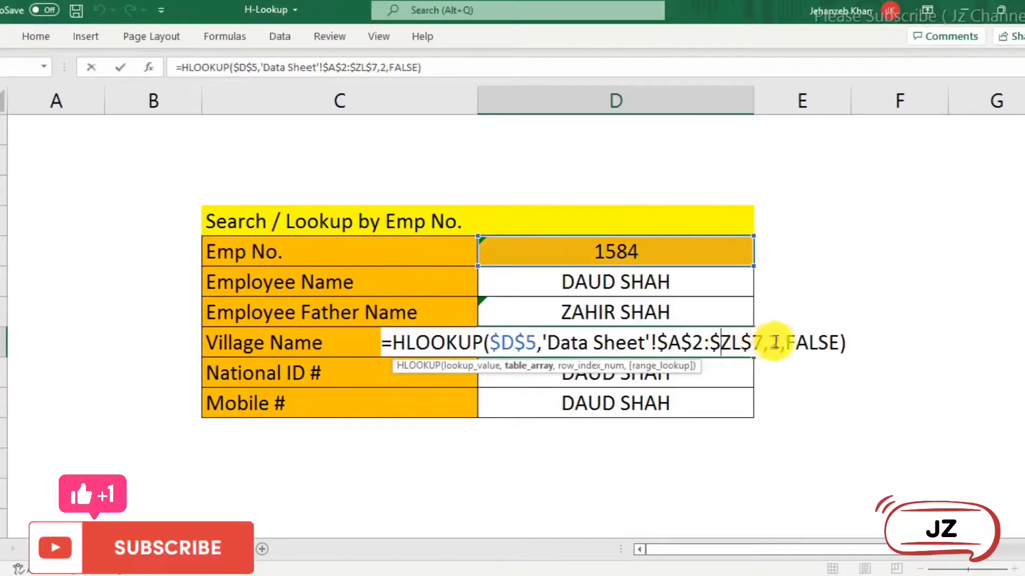
click(778, 342)
key(BackSpace)
text(4)
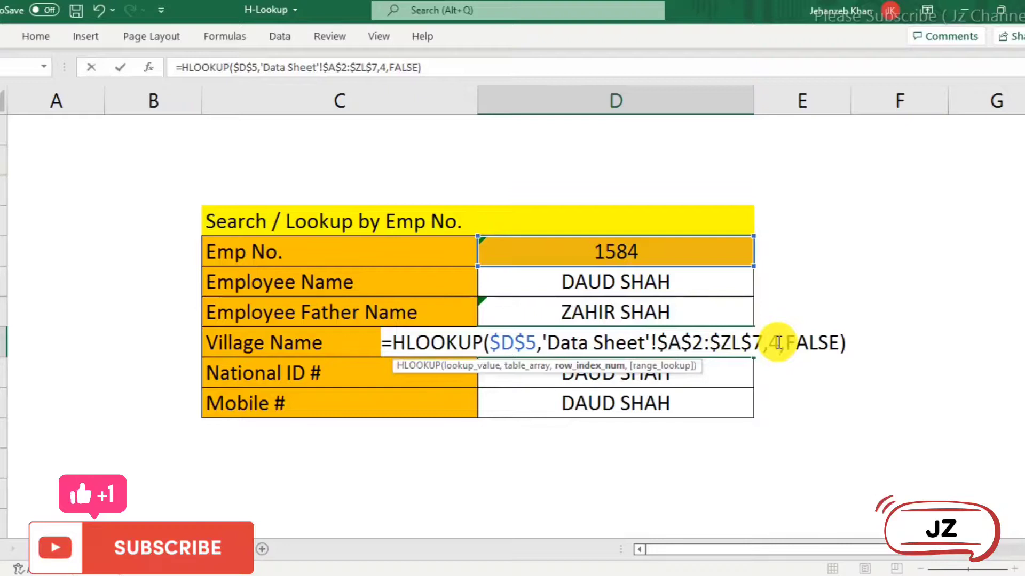
key(Return)
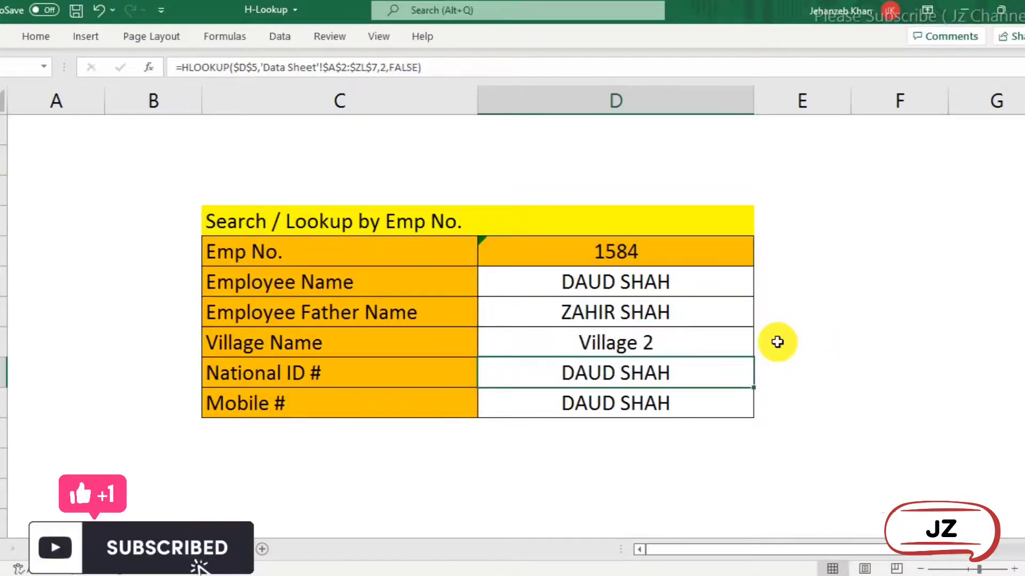
Step: Set the row index to 5 in the National ID # result cell's HLOOKUP formula
key(Up)
key(Up)
key(Up)
key(Up)
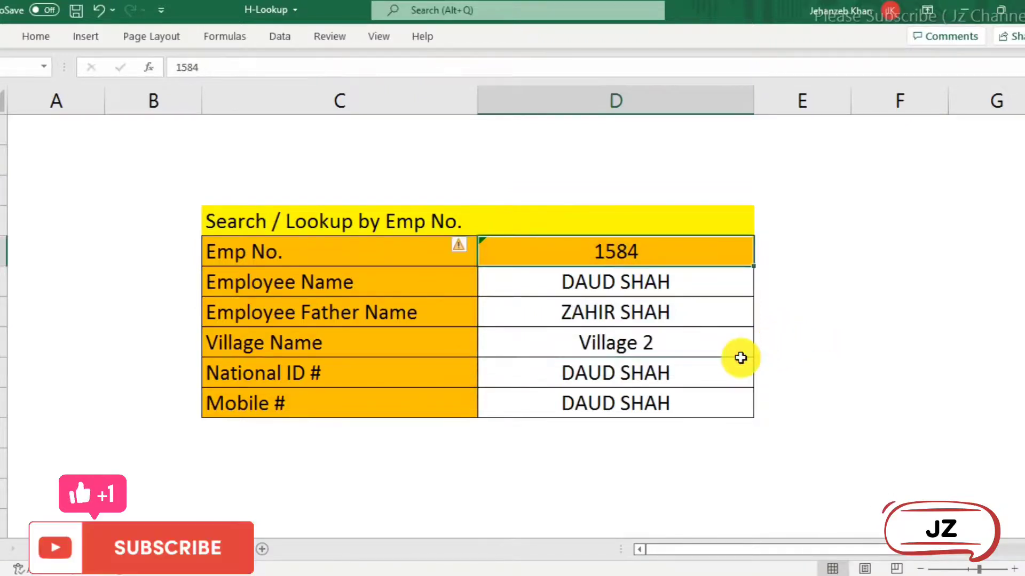
double_click(701, 373)
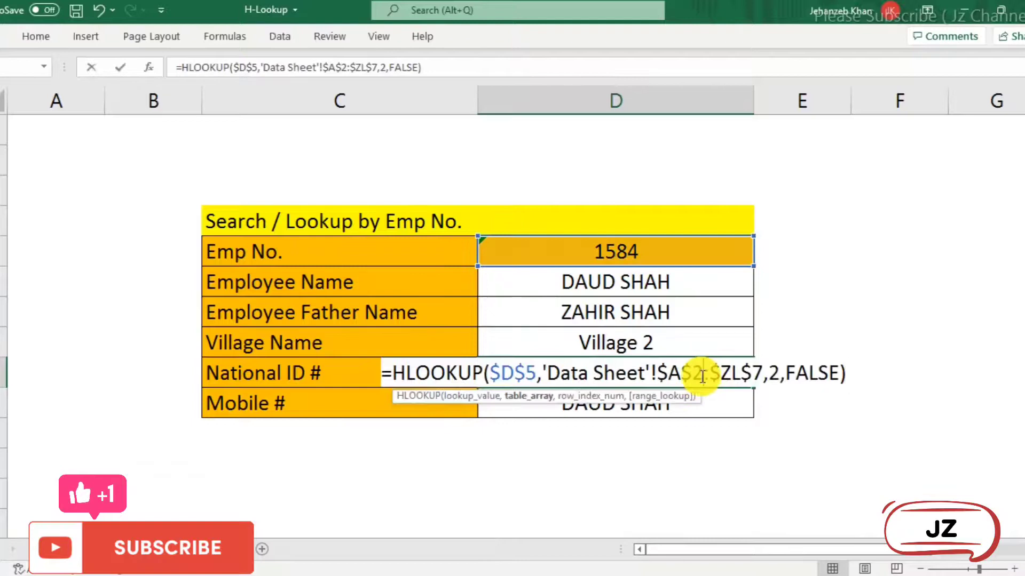
click(777, 372)
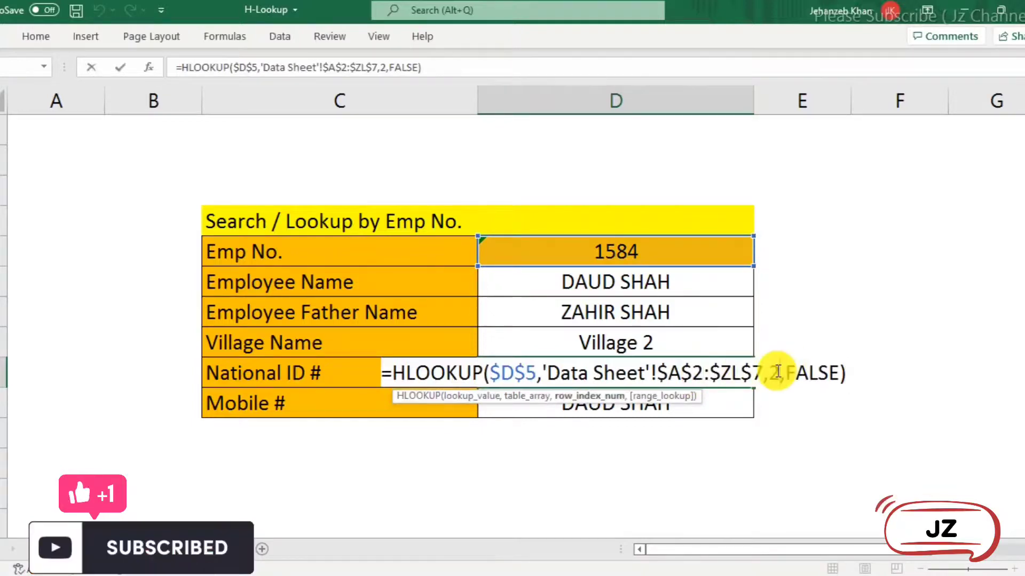
key(BackSpace)
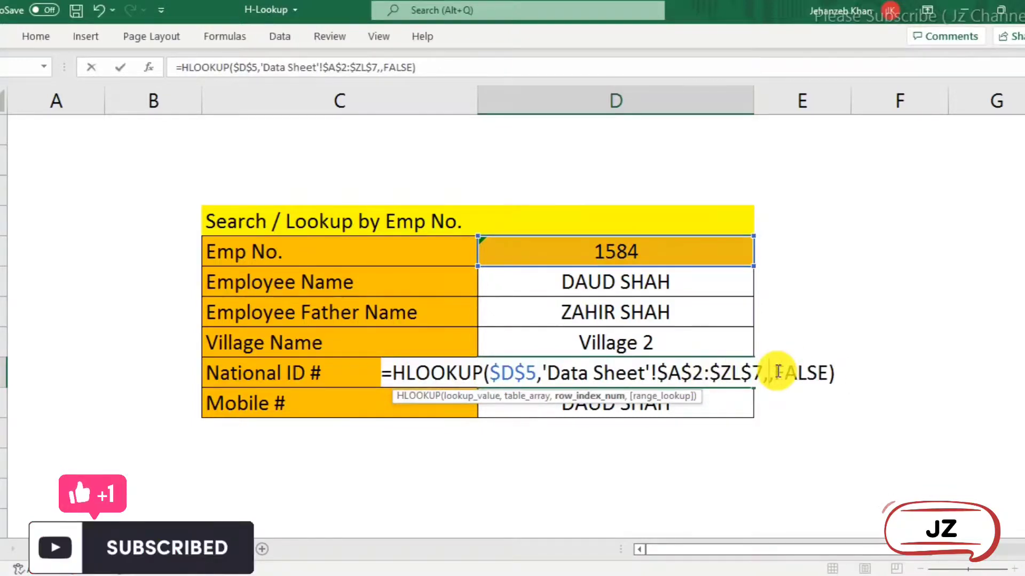
text(5)
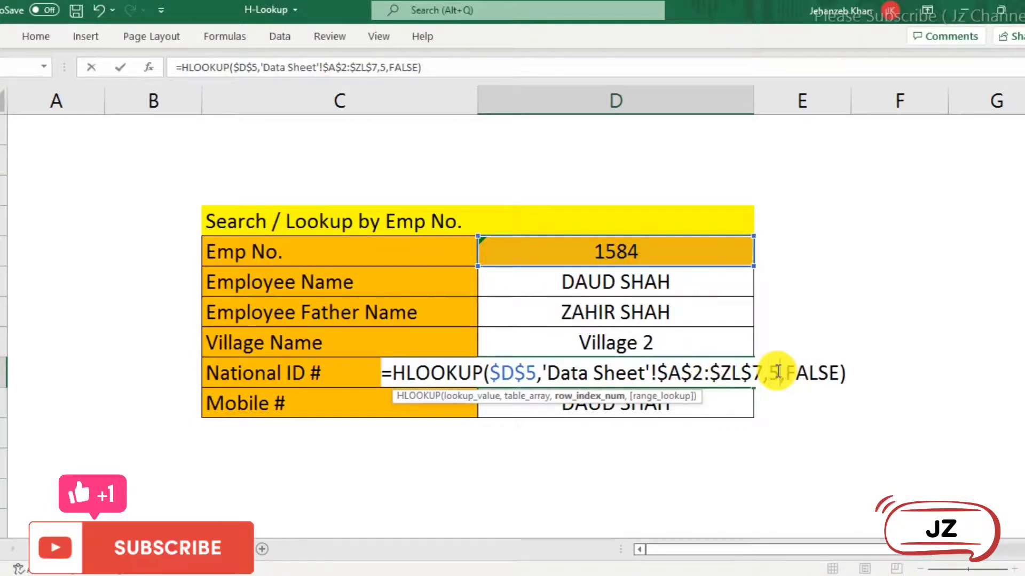
key(Return)
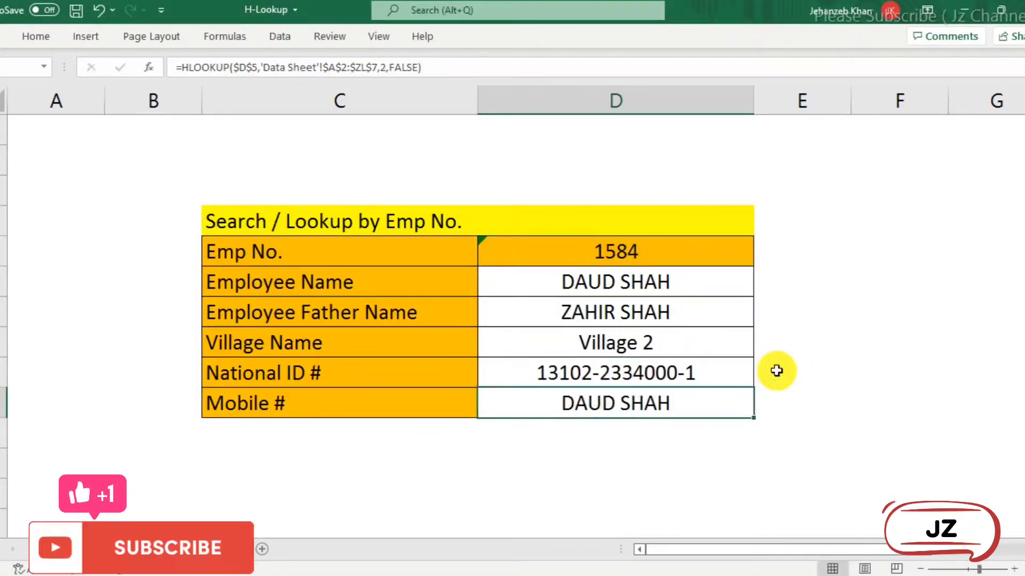
Step: Set the row index to 6 in the Mobile # result cell's HLOOKUP formula
double_click(732, 399)
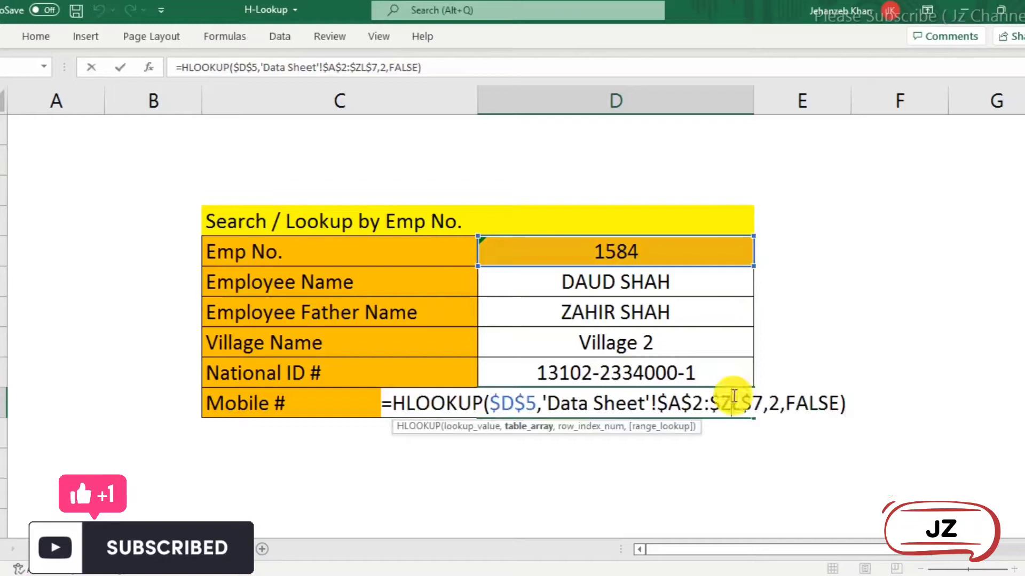
click(775, 404)
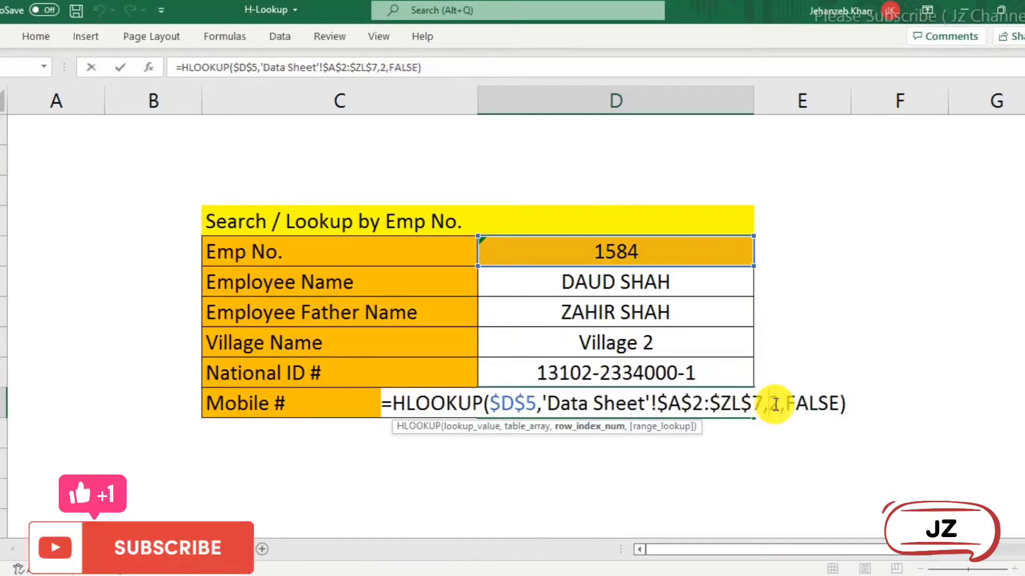
click(779, 405)
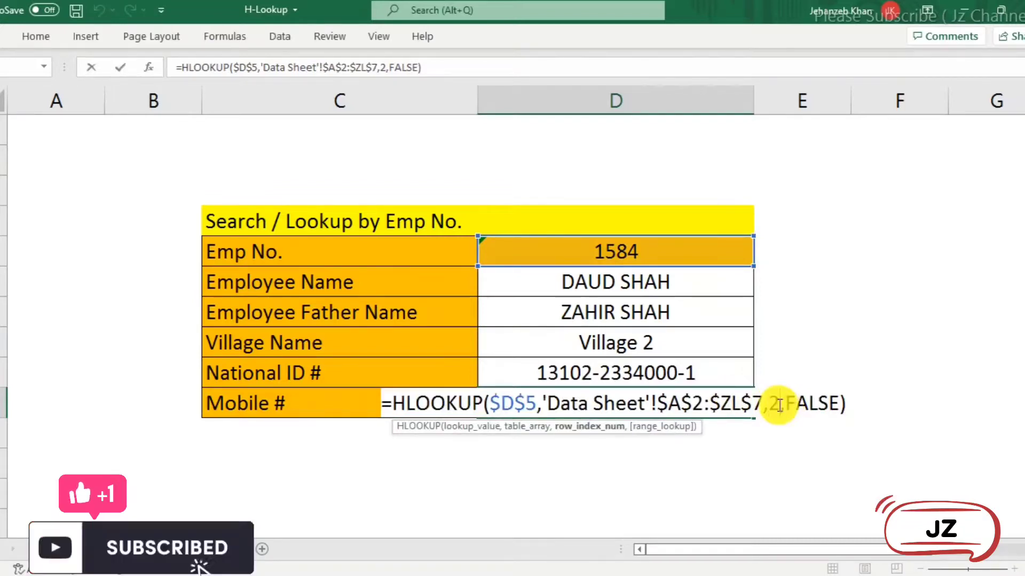
key(BackSpace)
text(7)
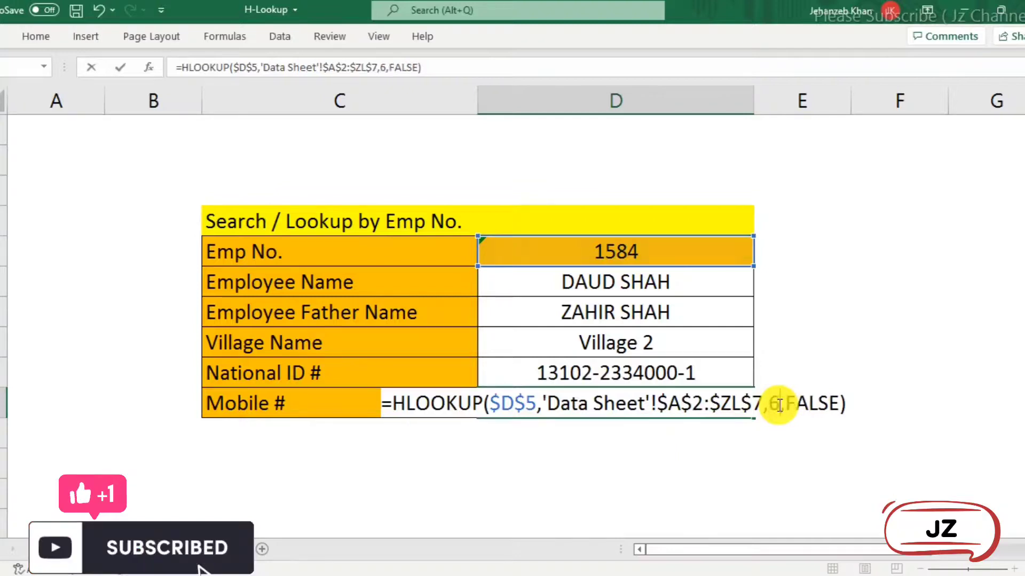
key(Return)
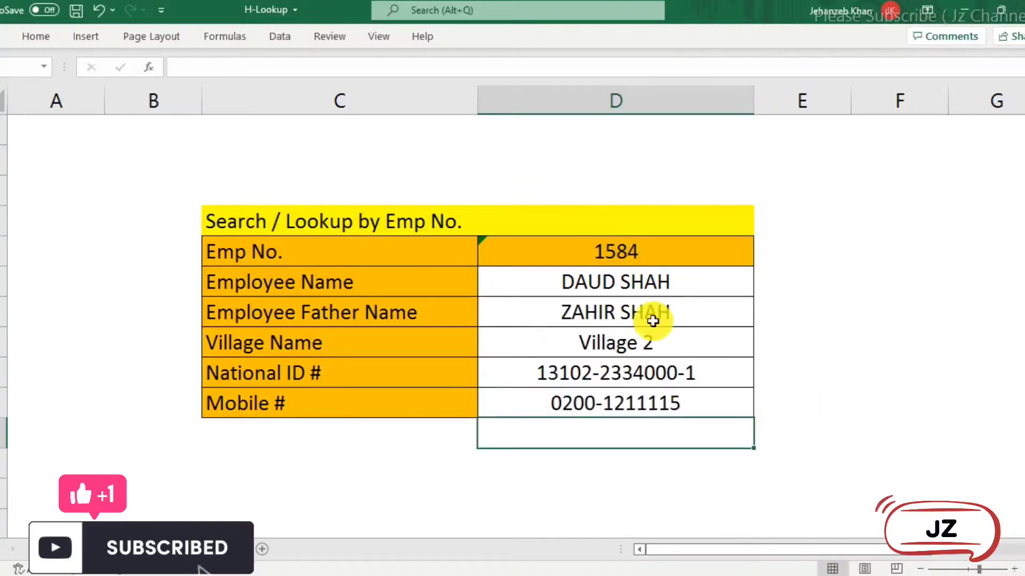
click(825, 269)
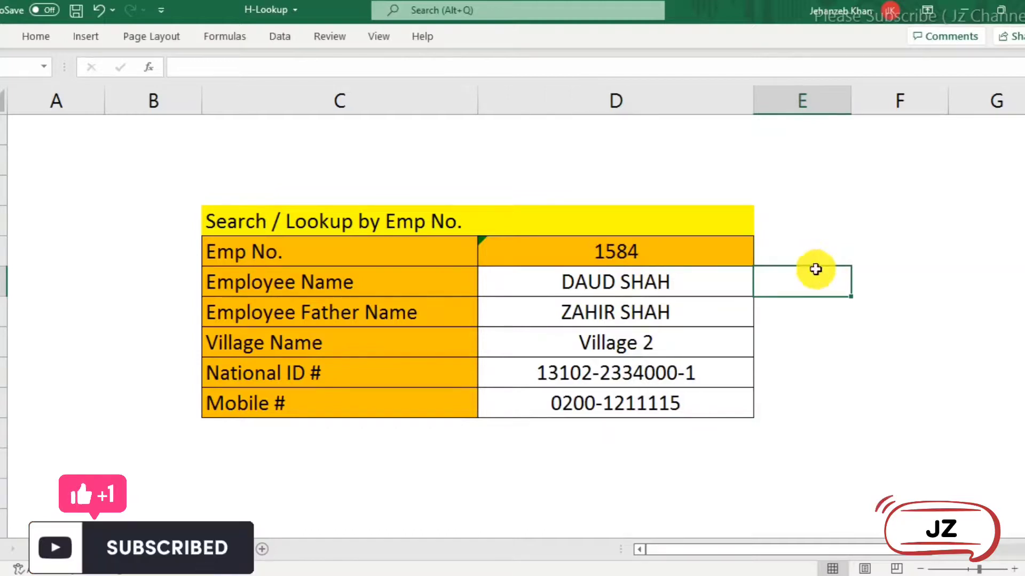
Step: Test the search form by entering the employee number from Data Sheet column E as the Emp No. lookup value
click(712, 287)
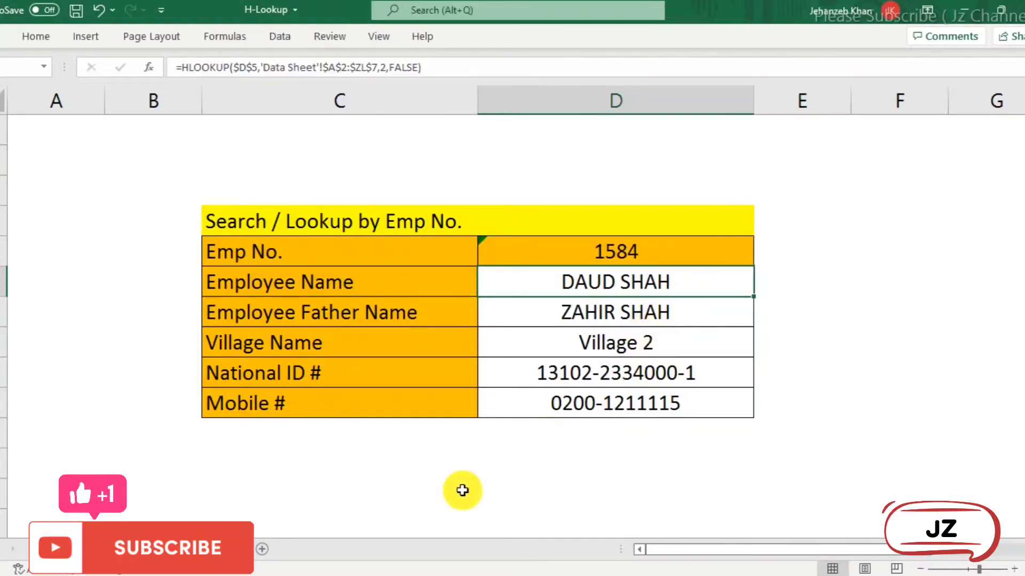
click(171, 548)
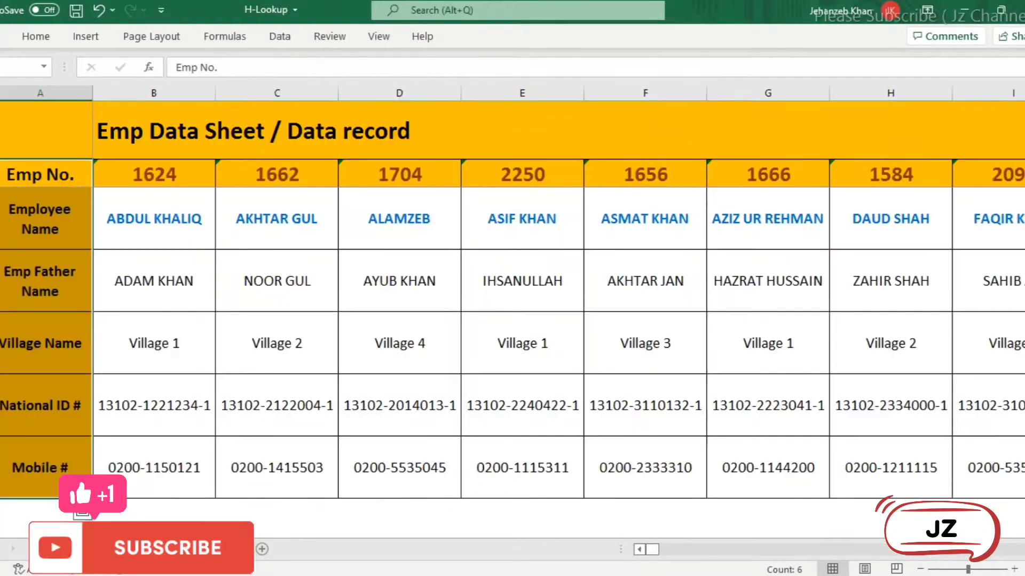
click(203, 549)
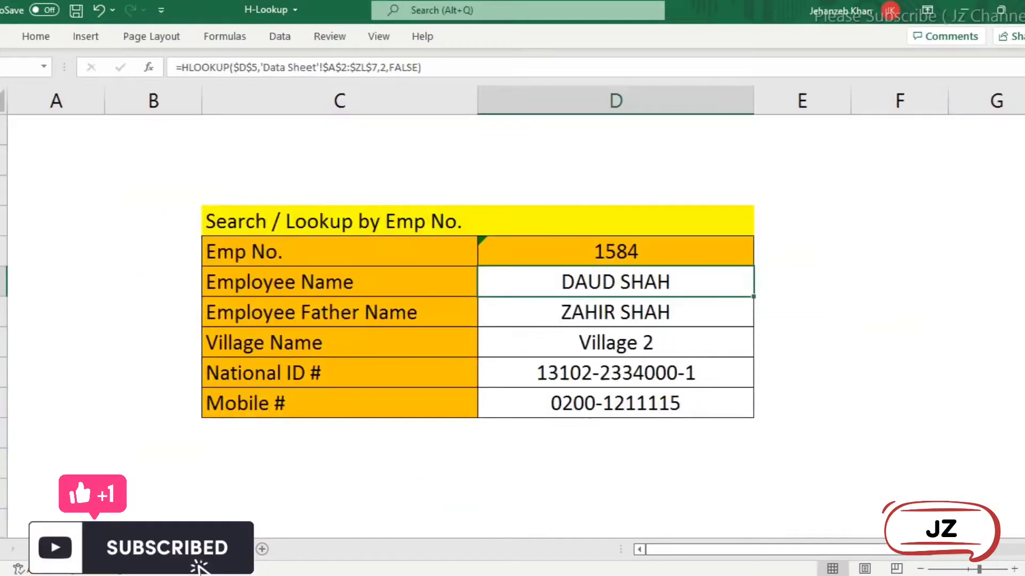
click(585, 248)
text(2250)
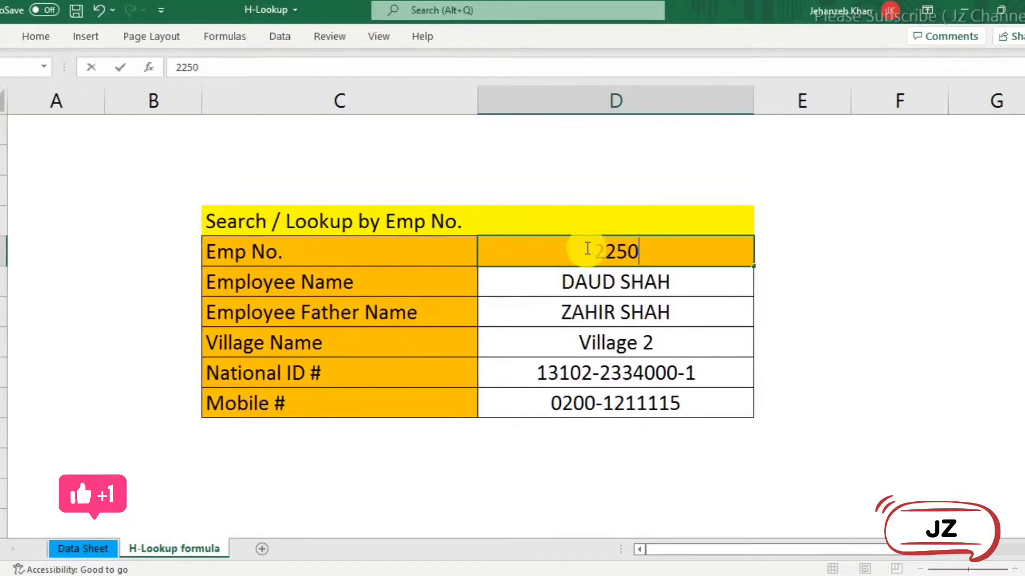
key(ctrl+Return)
key(Down)
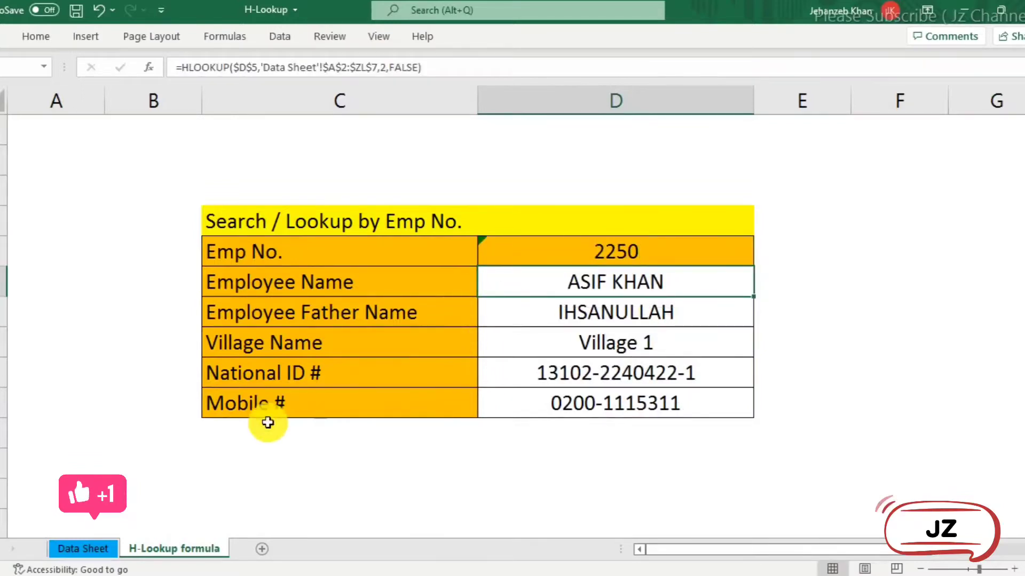
Step: Find the employee in Data Sheet column AV and enter that employee number as the search form's Emp No. lookup value
click(96, 549)
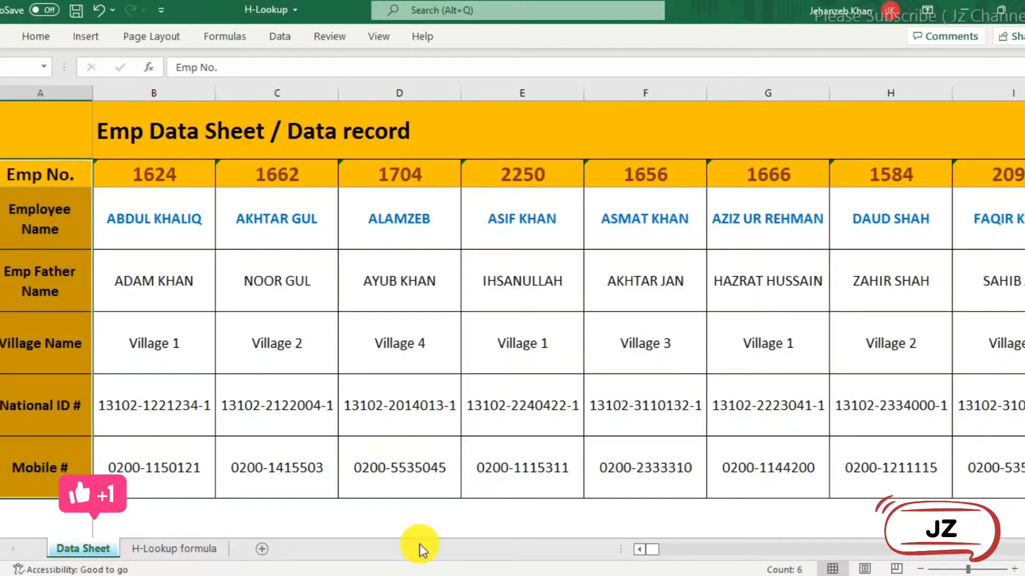
scroll(812, 547, right, 5)
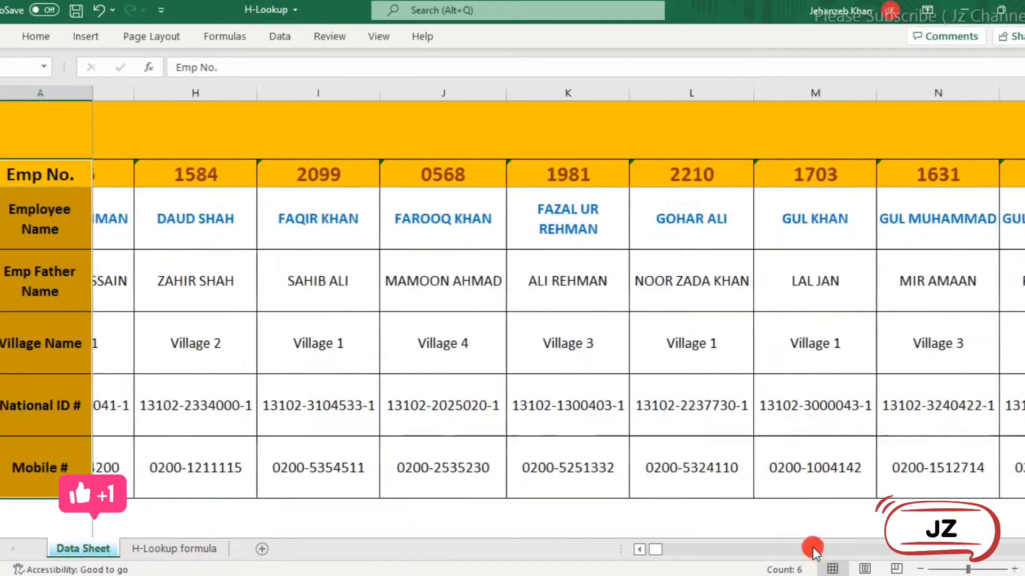
scroll(812, 546, right, 10)
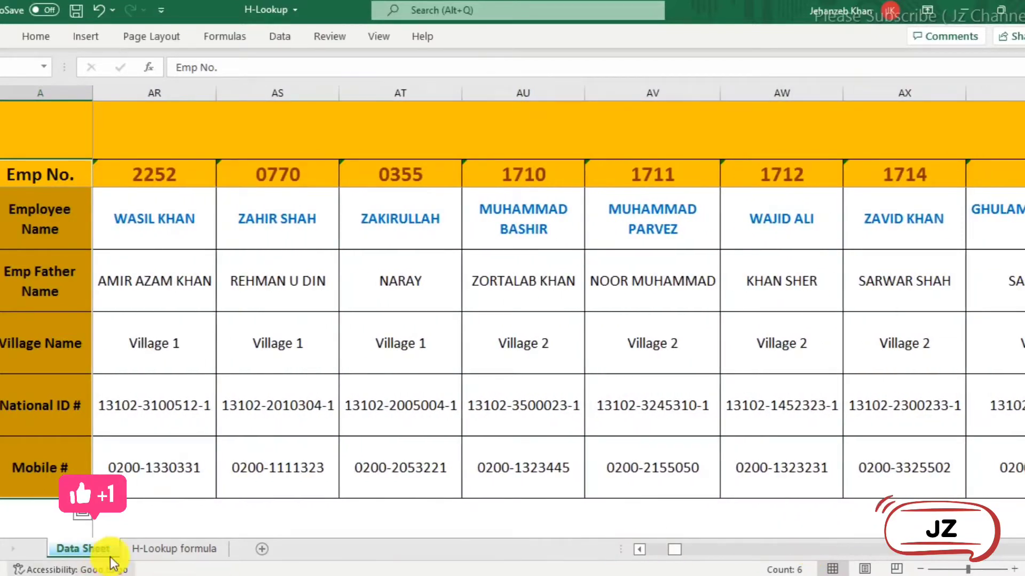
click(166, 546)
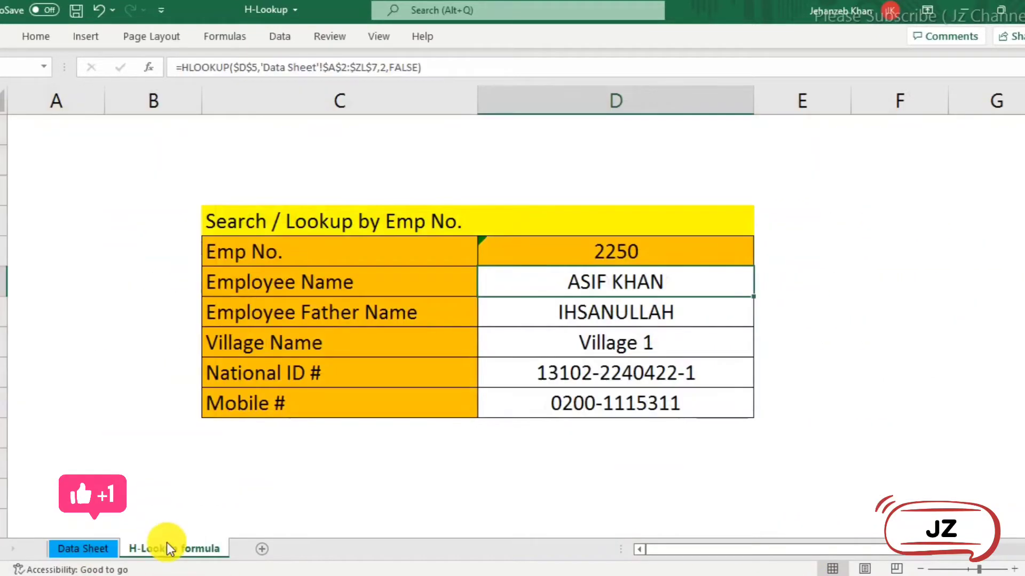
click(619, 258)
text(1711)
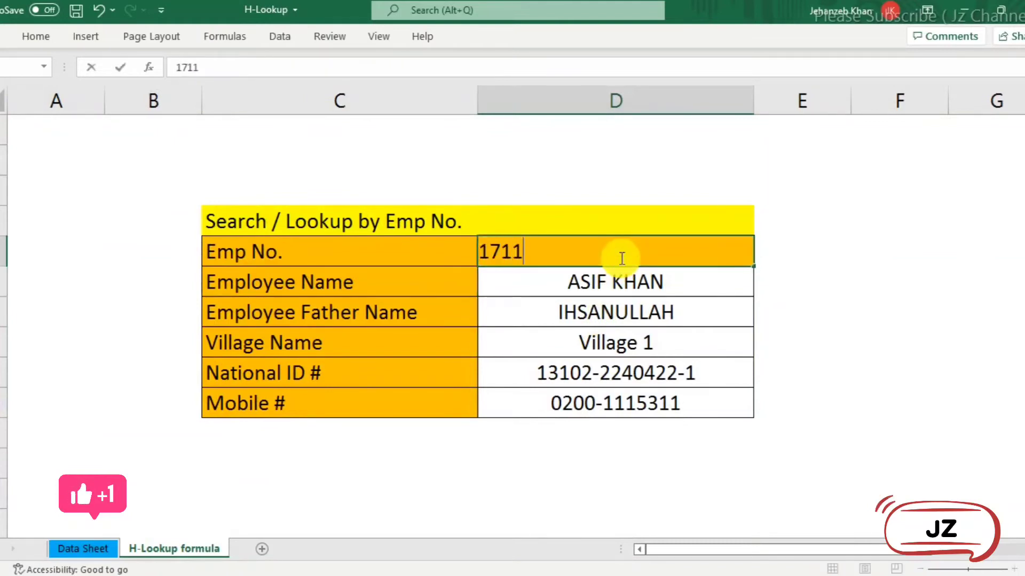
key(Return)
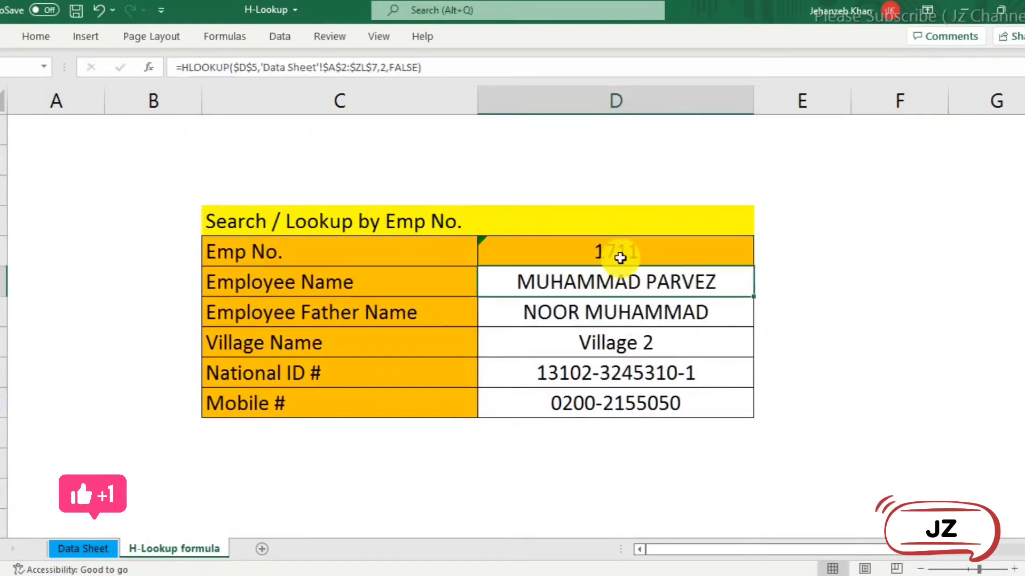
click(809, 360)
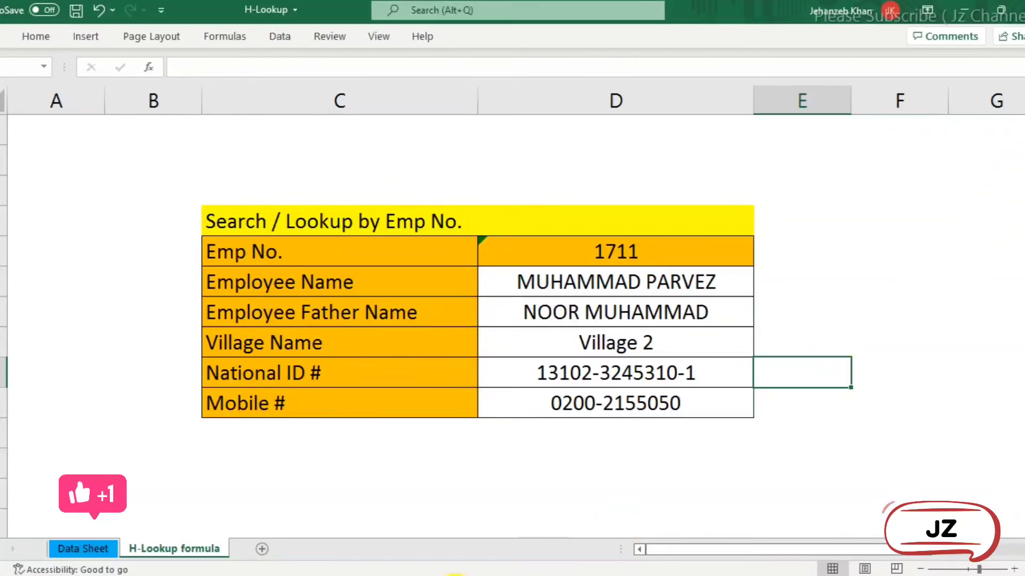
click(428, 575)
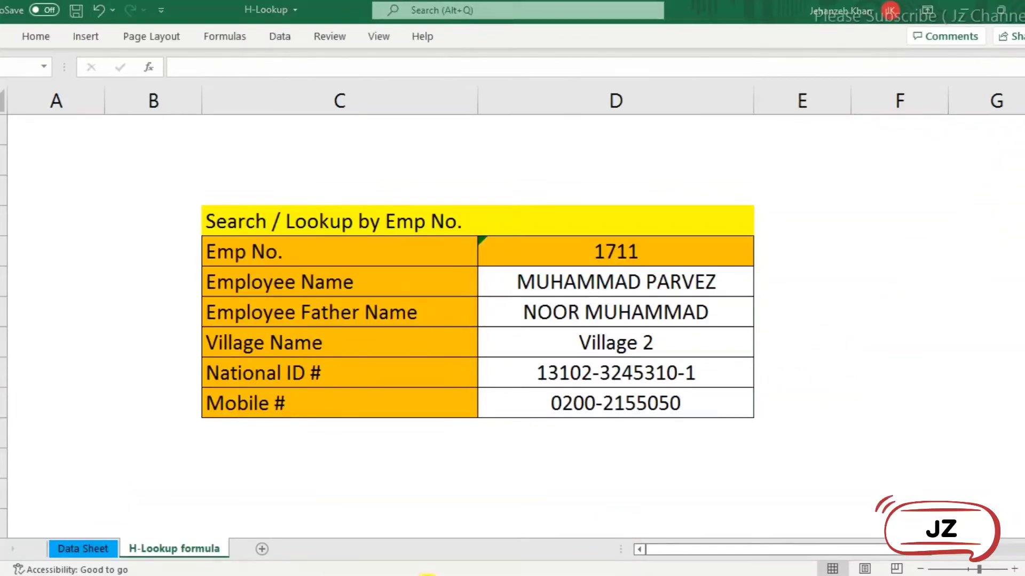
click(415, 575)
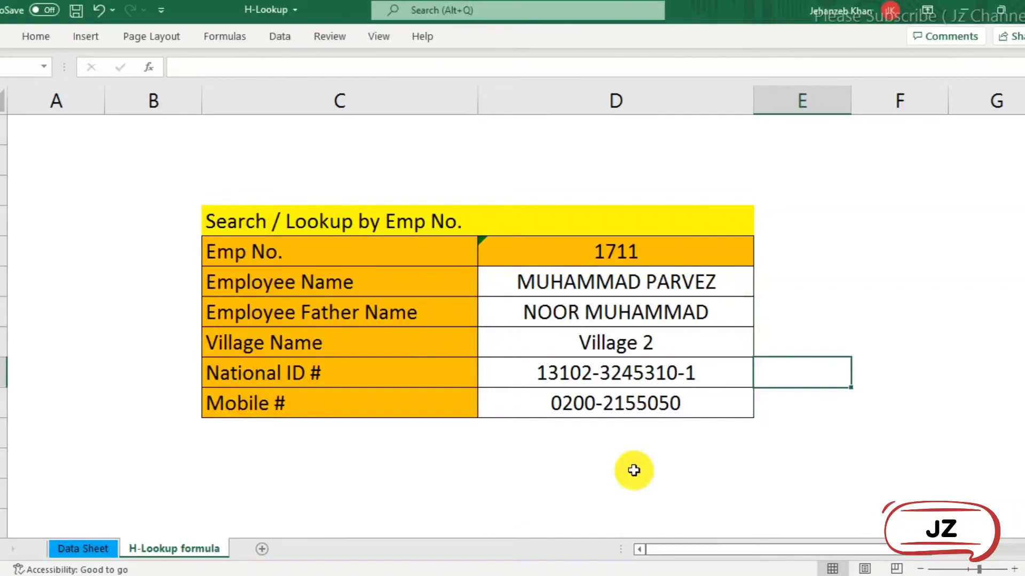
click(411, 575)
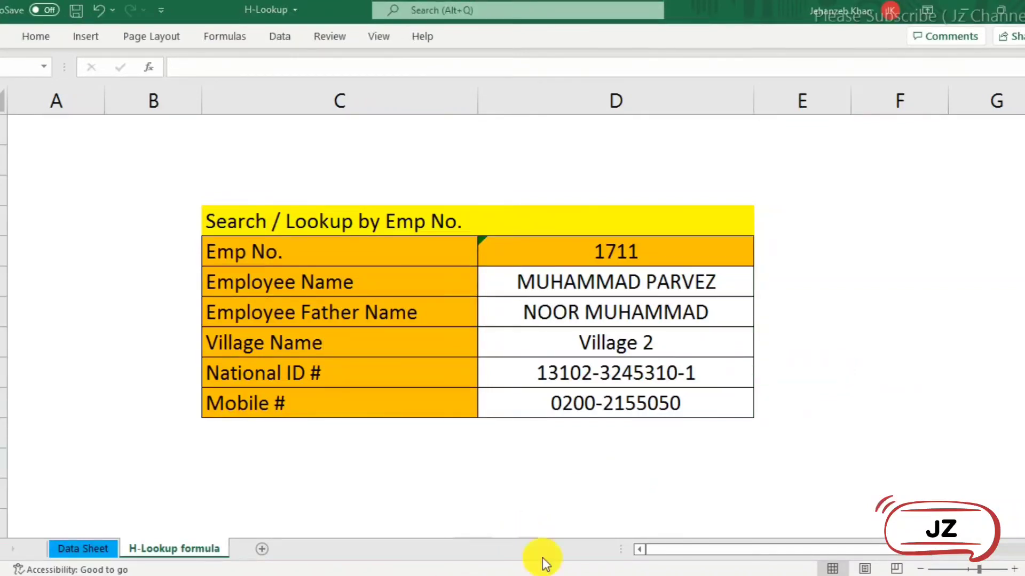